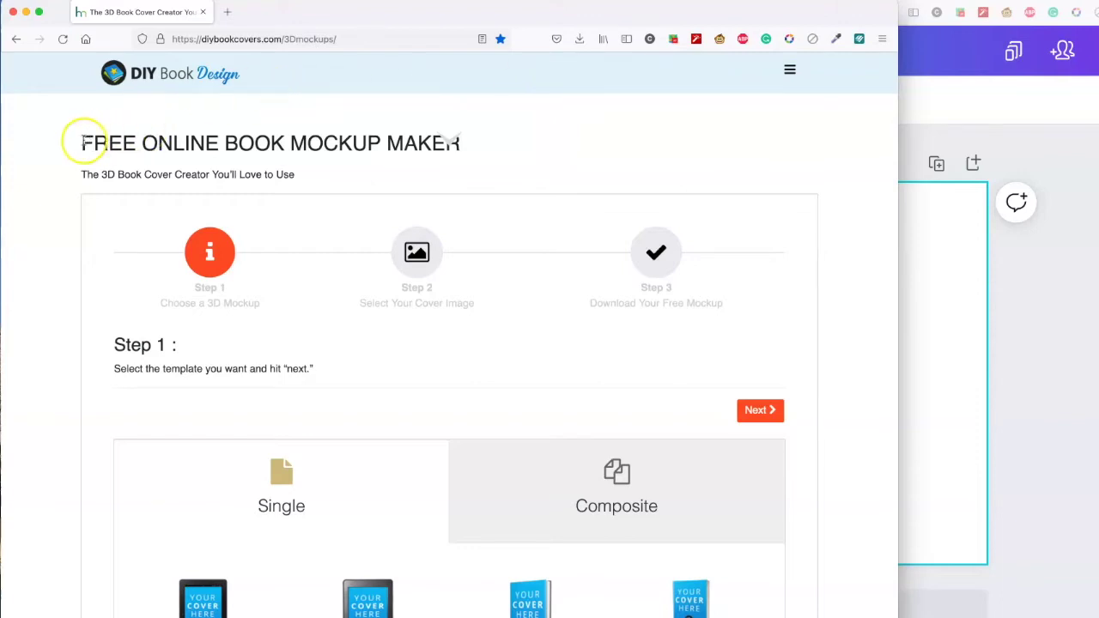
Browse the mockup maker's Single and Composite book mockup templates.
{"action": "left_click_drag", "start_coordinate": [83, 142], "coordinate": [466, 142]}
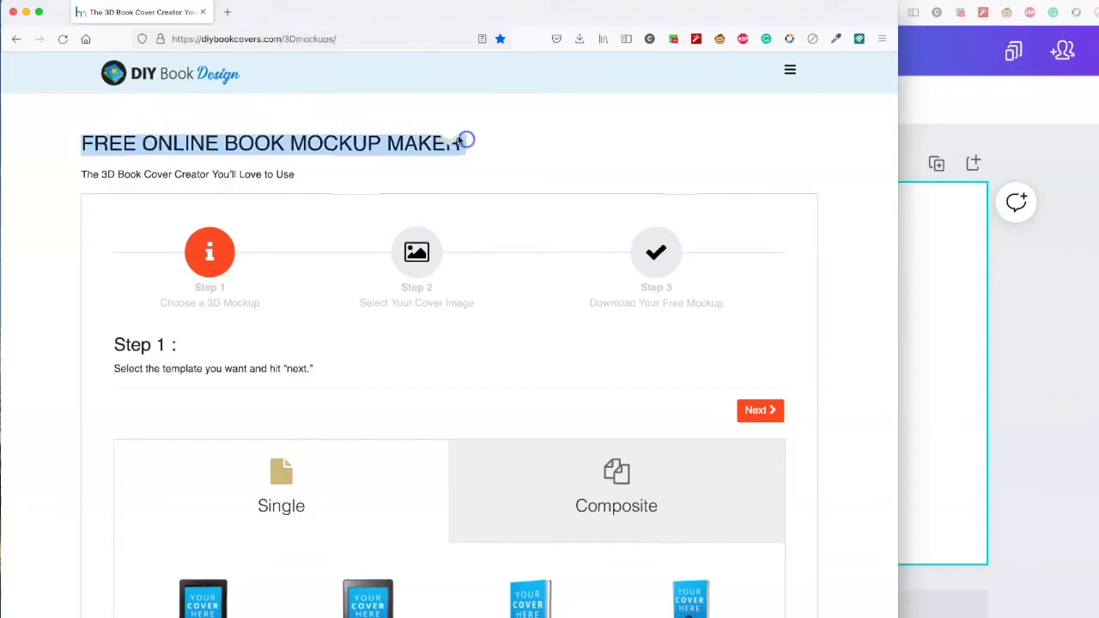
{"action": "left_click", "coordinate": [421, 105]}
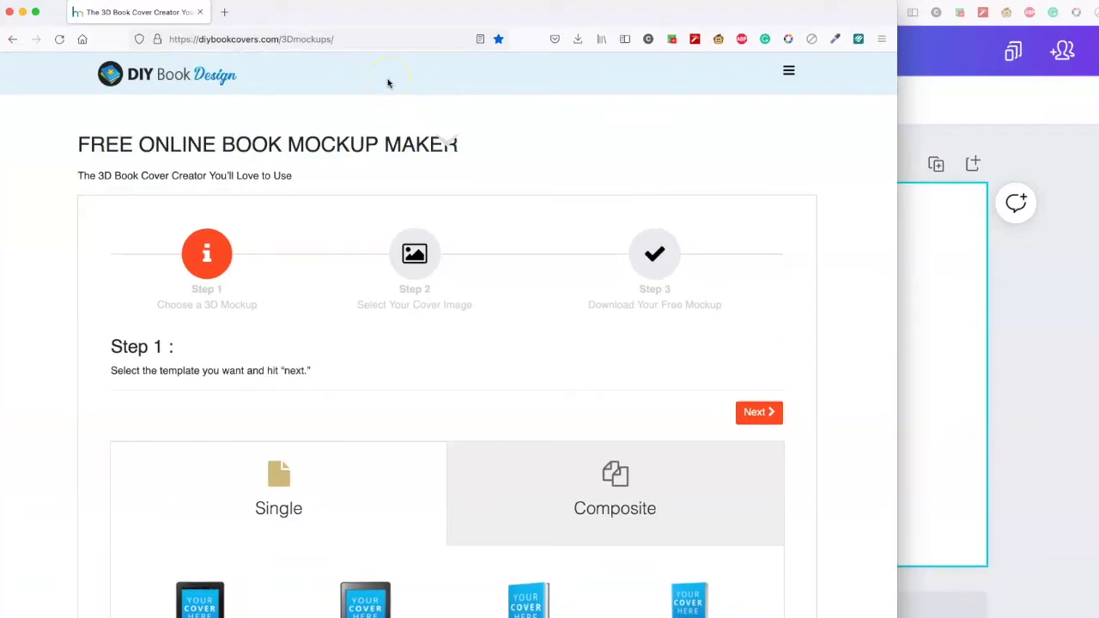
{"action": "left_click", "coordinate": [490, 119]}
{"action": "scroll", "coordinate": [490, 124], "scroll_direction": "down", "scroll_amount": 3}
{"action": "scroll", "coordinate": [490, 124], "scroll_direction": "down", "scroll_amount": 3}
{"action": "scroll", "coordinate": [489, 119], "scroll_direction": "up", "scroll_amount": 1}
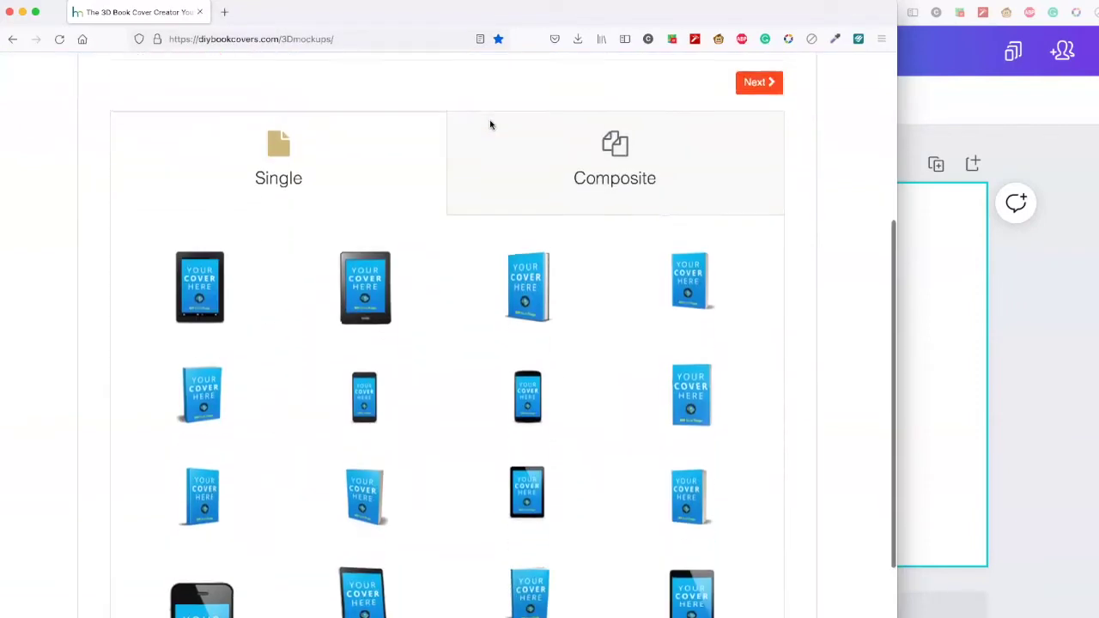
{"action": "left_click", "coordinate": [262, 190]}
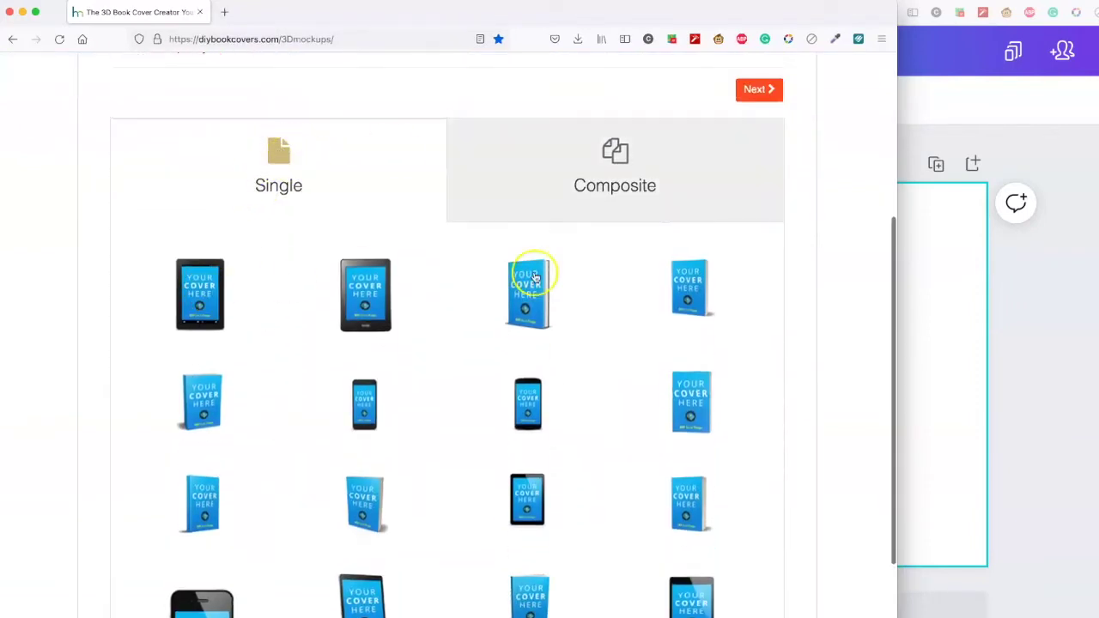
{"action": "left_click", "coordinate": [616, 168]}
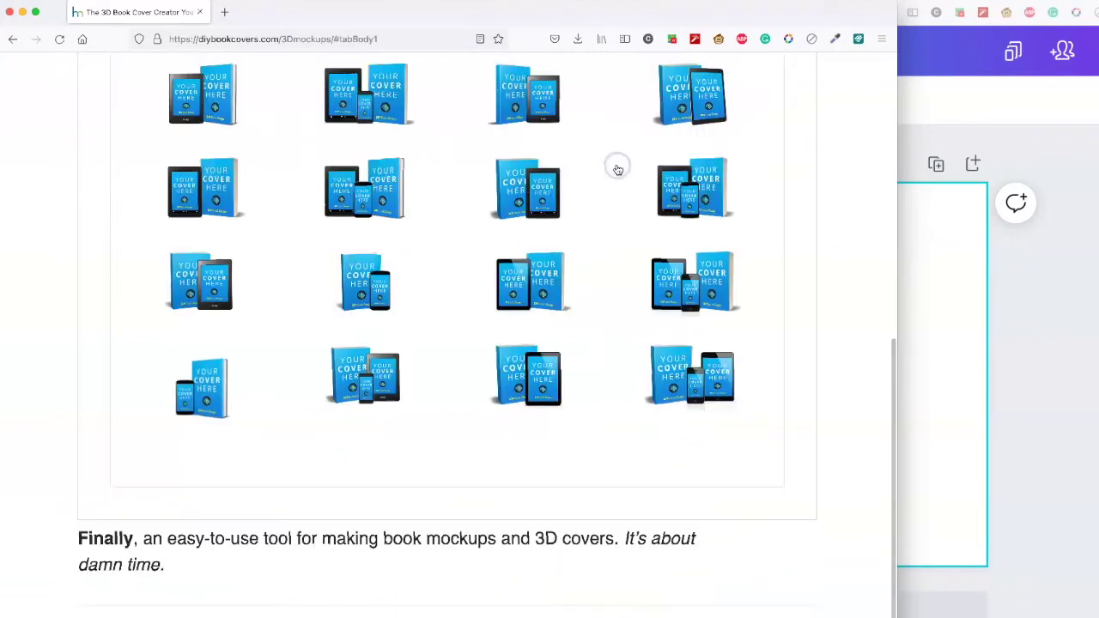
Return to the Single templates and choose the standing single-book mockup.
{"action": "scroll", "coordinate": [561, 245], "scroll_direction": "up", "scroll_amount": 2}
{"action": "left_click", "coordinate": [276, 116]}
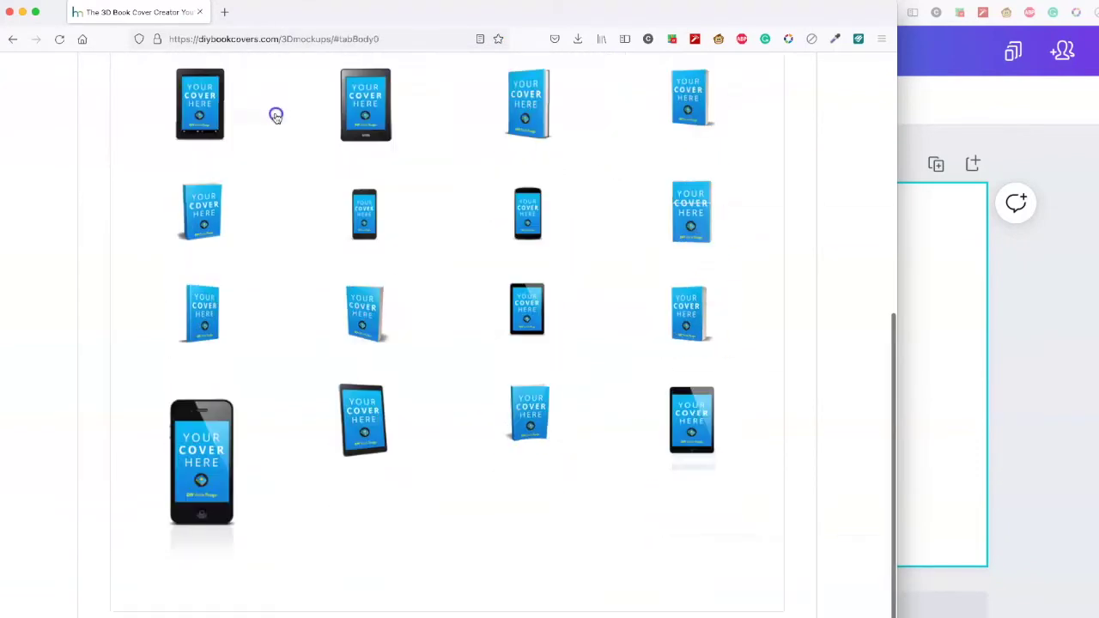
{"action": "scroll", "coordinate": [396, 247], "scroll_direction": "up", "scroll_amount": 2}
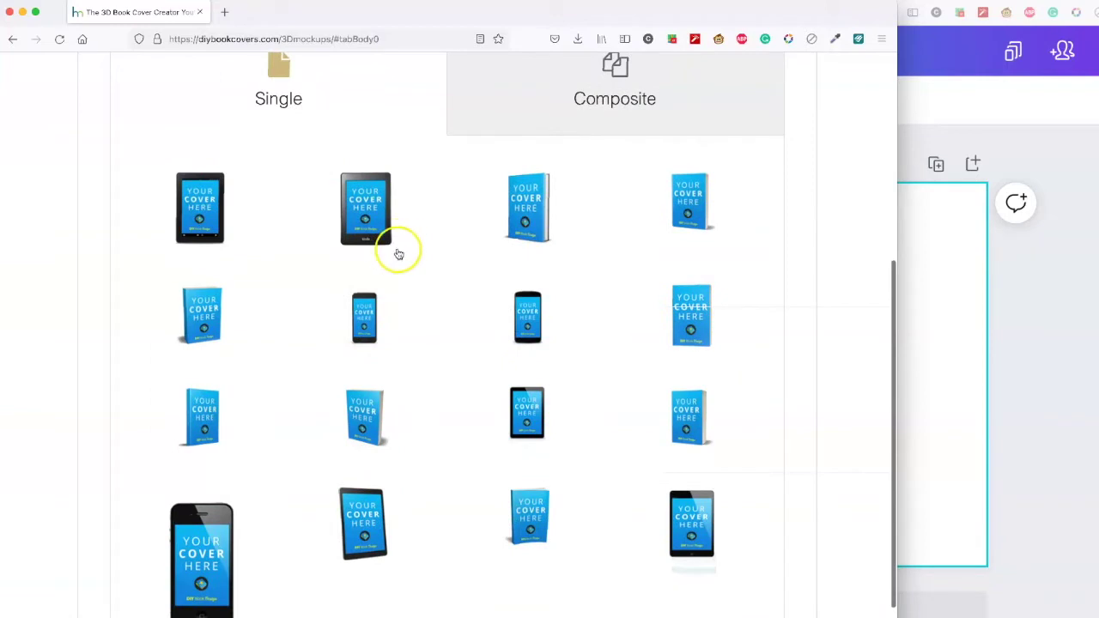
{"action": "left_click", "coordinate": [692, 412]}
{"action": "scroll", "coordinate": [692, 412], "scroll_direction": "up", "scroll_amount": 3}
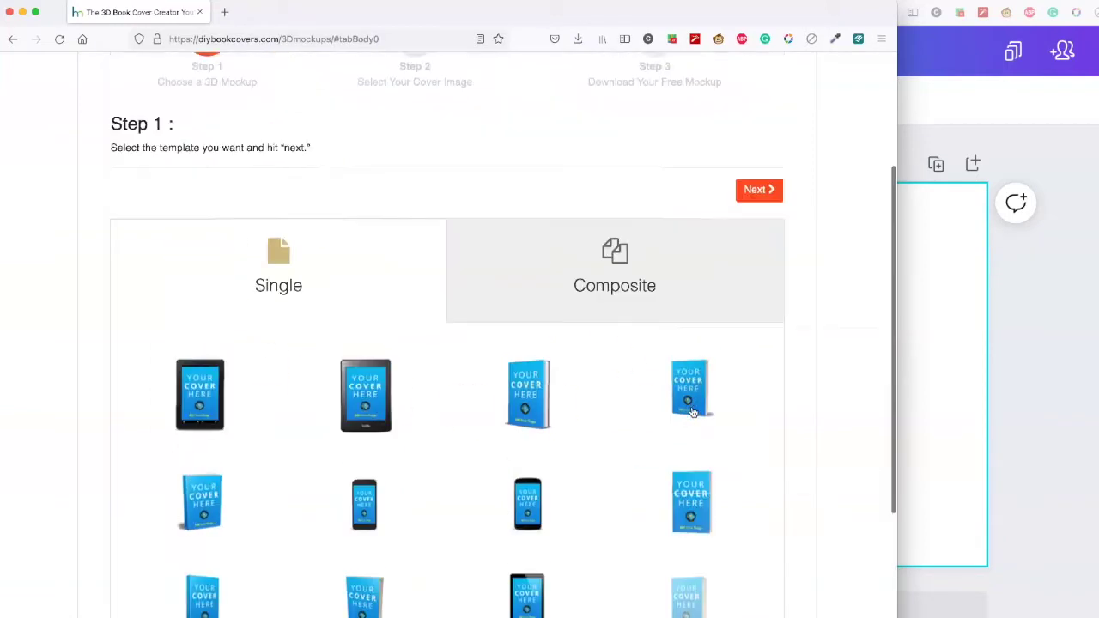
Upload Example Book Cover.png as the single-book mockup's cover image.
{"action": "left_click", "coordinate": [759, 191]}
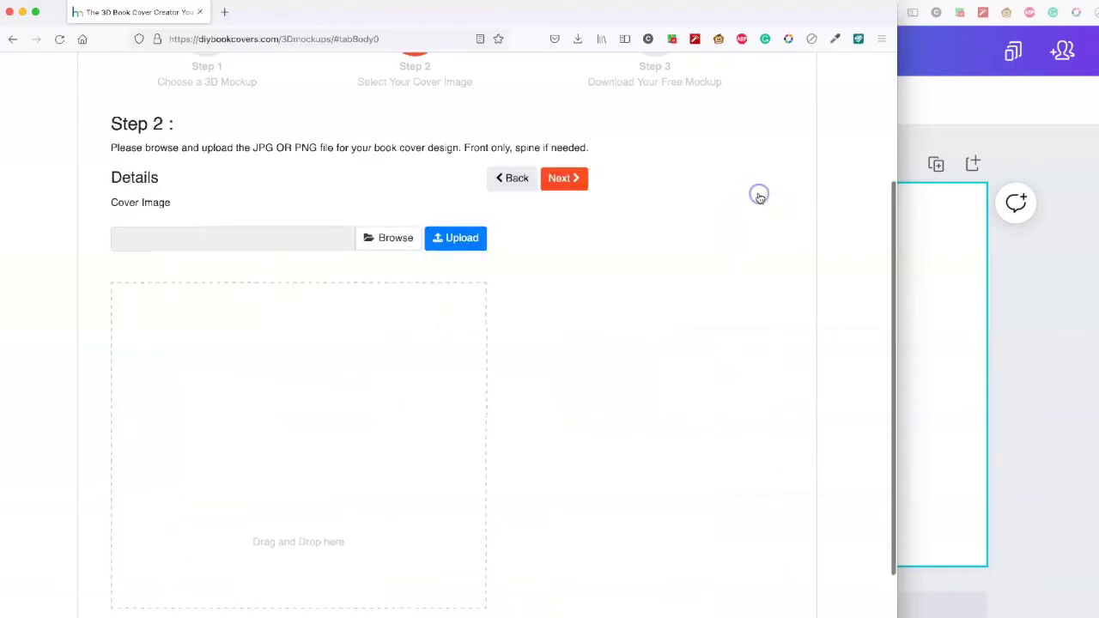
{"action": "left_click", "coordinate": [376, 237]}
{"action": "double_click", "coordinate": [554, 114]}
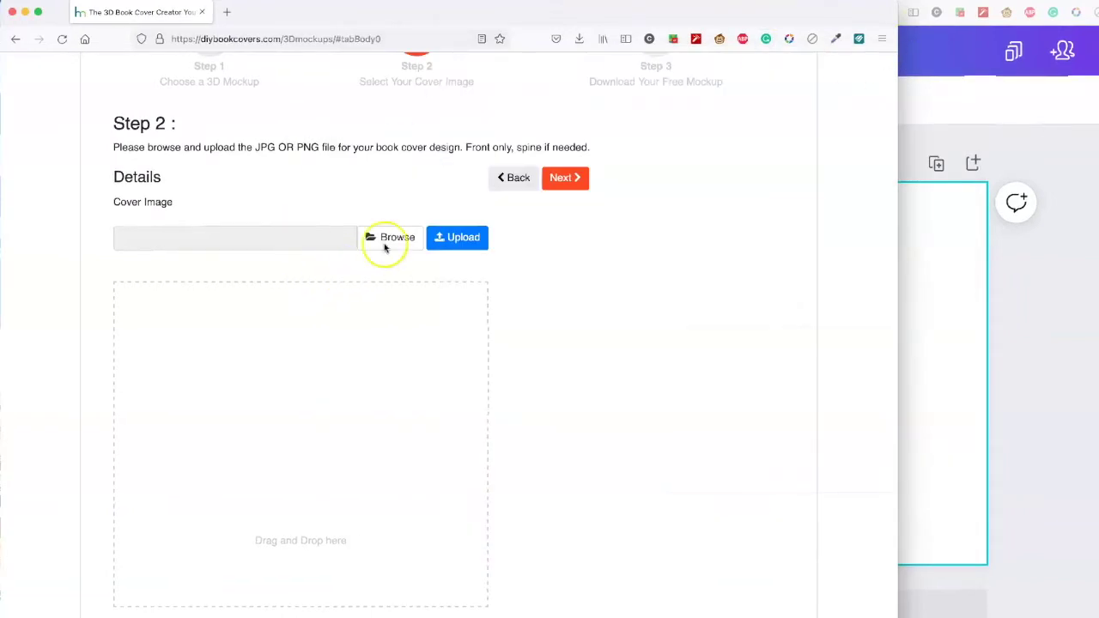
{"action": "left_click", "coordinate": [447, 238]}
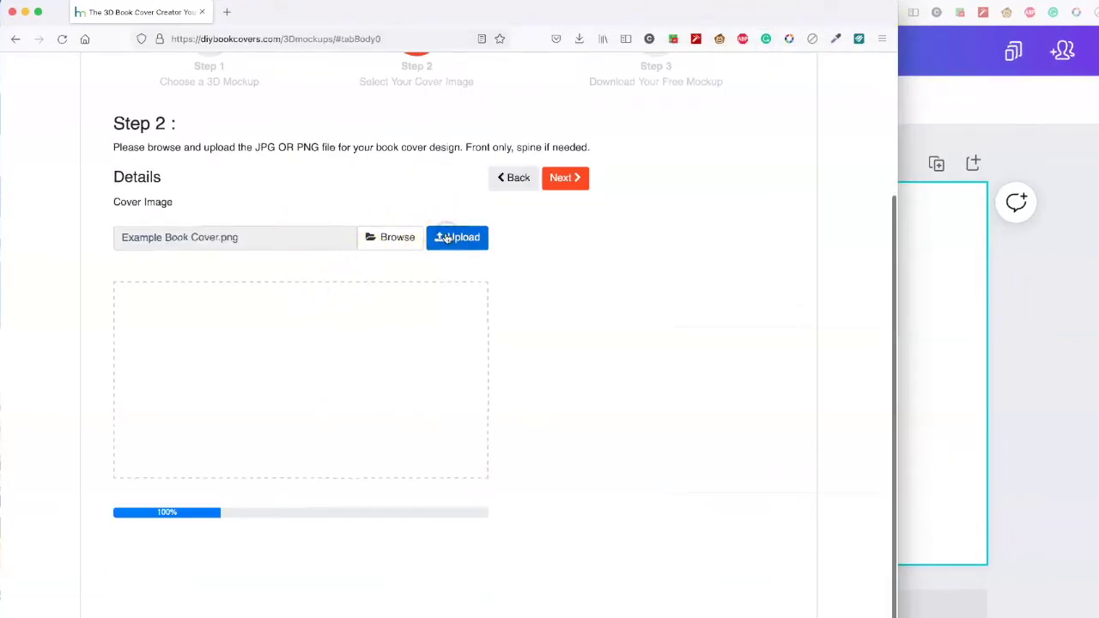
Scroll through the page to check the uploaded activity-book cover preview.
{"action": "scroll", "coordinate": [733, 260], "scroll_direction": "down", "scroll_amount": 8}
{"action": "scroll", "coordinate": [734, 260], "scroll_direction": "up", "scroll_amount": 6}
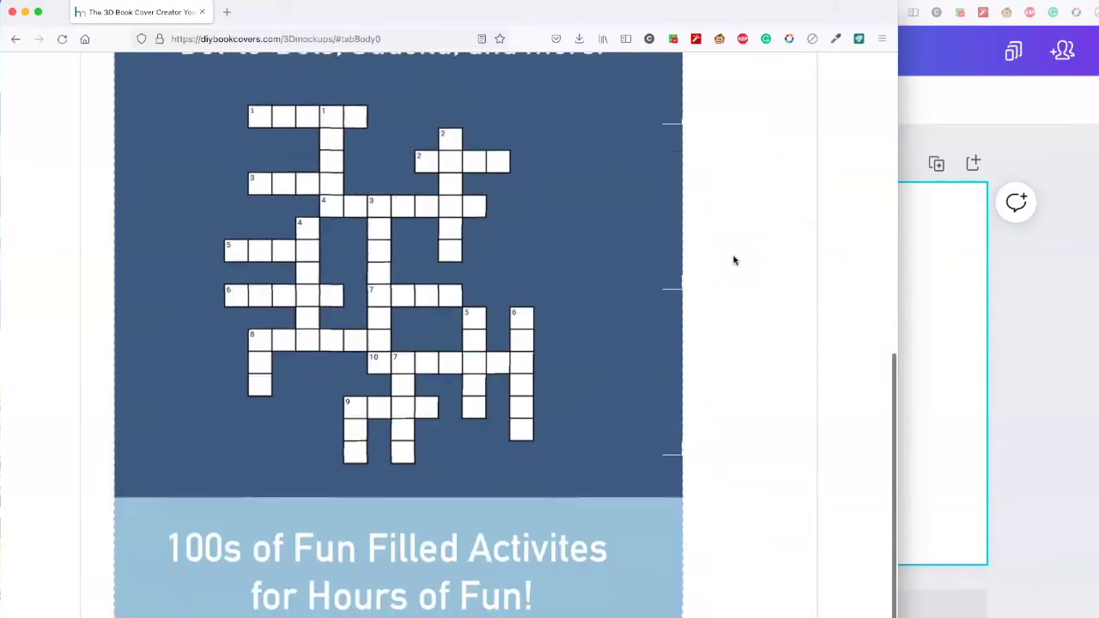
{"action": "scroll", "coordinate": [733, 260], "scroll_direction": "down", "scroll_amount": 4}
{"action": "scroll", "coordinate": [734, 260], "scroll_direction": "down", "scroll_amount": 3}
{"action": "scroll", "coordinate": [734, 260], "scroll_direction": "up", "scroll_amount": 8}
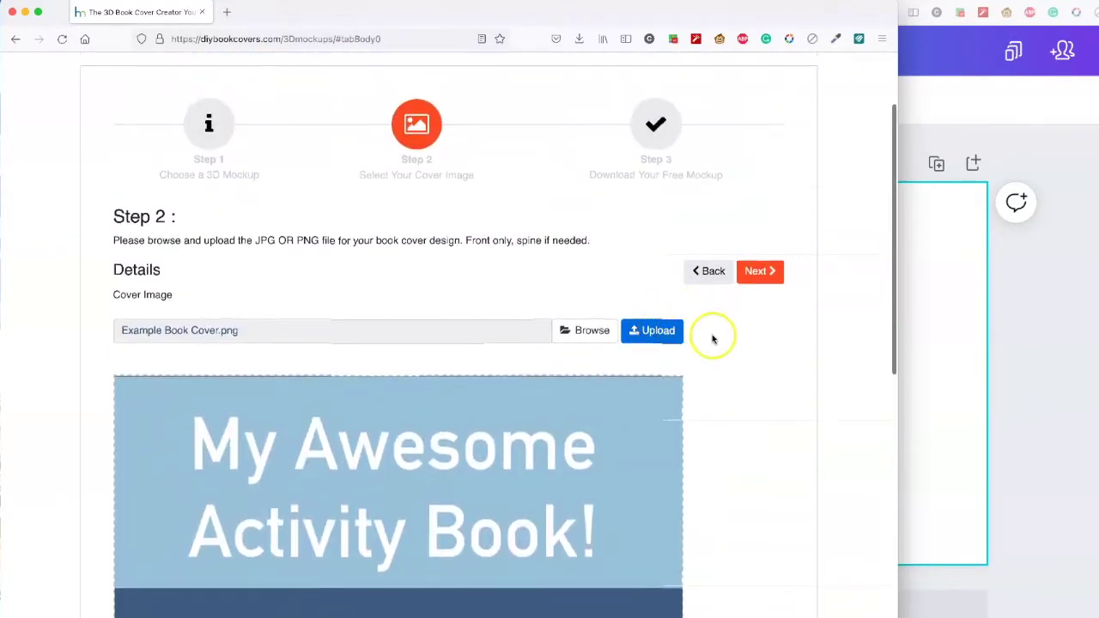
{"action": "scroll", "coordinate": [719, 344], "scroll_direction": "down", "scroll_amount": 5}
{"action": "scroll", "coordinate": [719, 343], "scroll_direction": "down", "scroll_amount": 5}
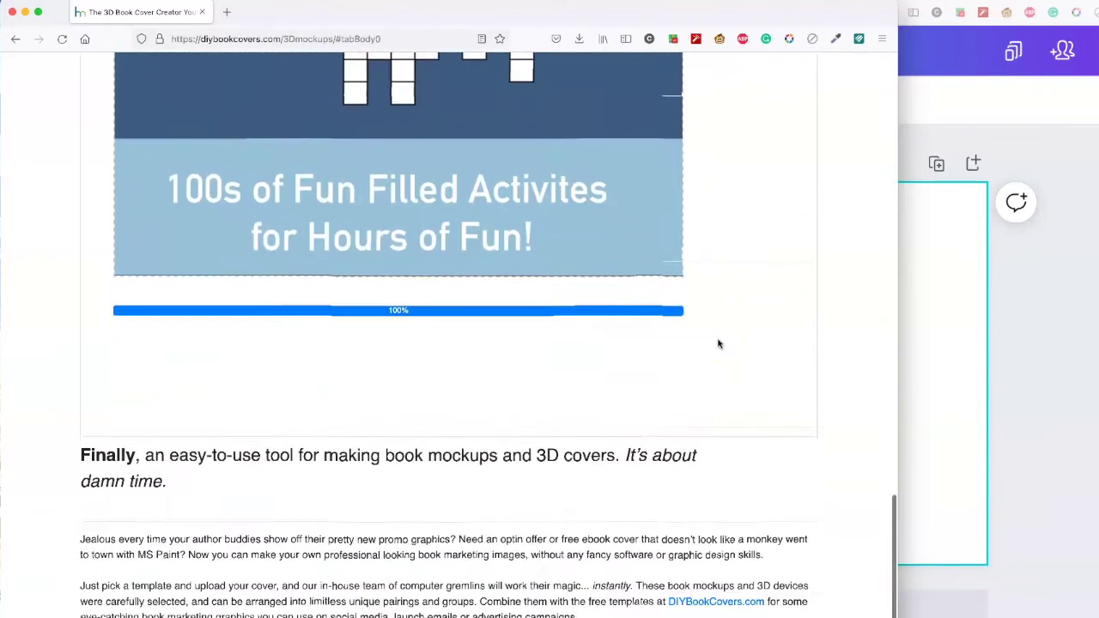
{"action": "scroll", "coordinate": [718, 344], "scroll_direction": "up", "scroll_amount": 7}
{"action": "scroll", "coordinate": [719, 343], "scroll_direction": "up", "scroll_amount": 5}
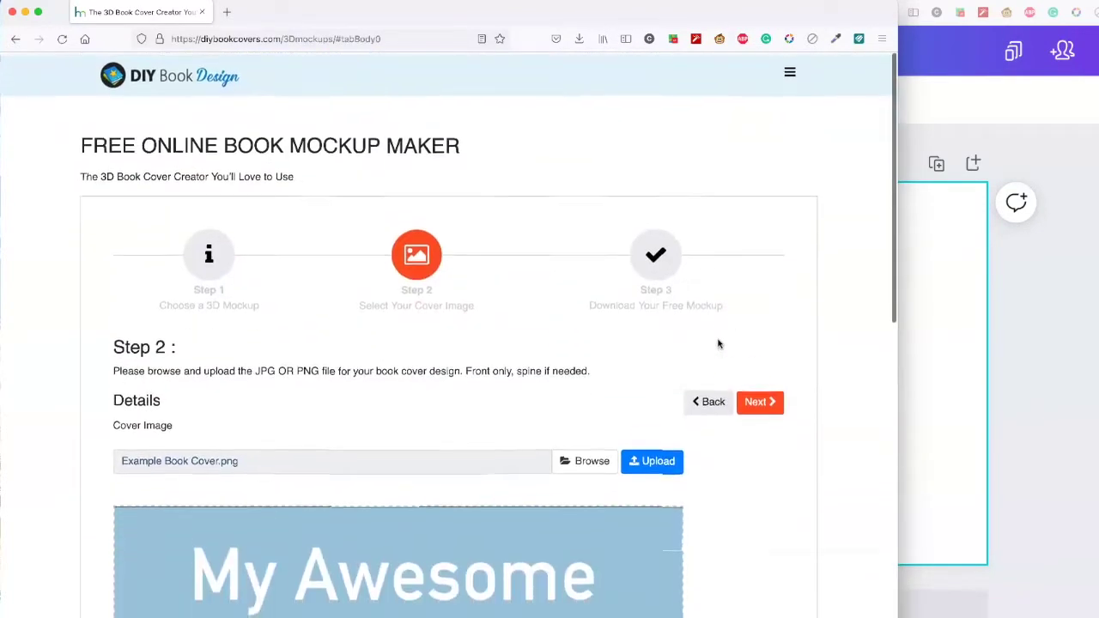
Advance to Step 3 and download the finished 3D mockup as a transparent PNG.
{"action": "left_click", "coordinate": [761, 400]}
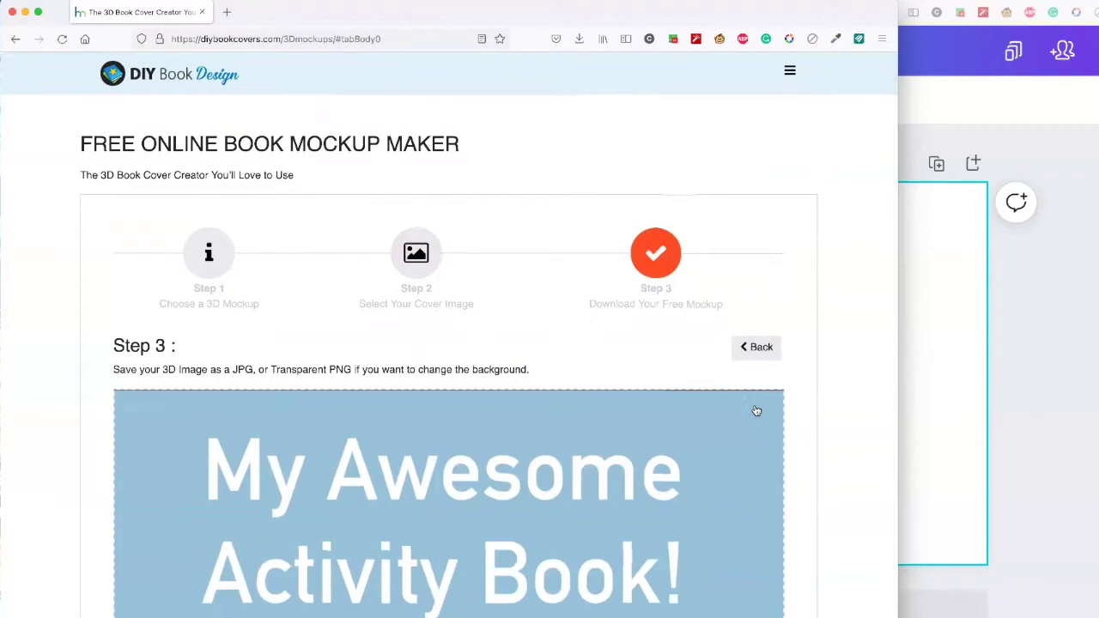
{"action": "scroll", "coordinate": [773, 282], "scroll_direction": "down", "scroll_amount": 10}
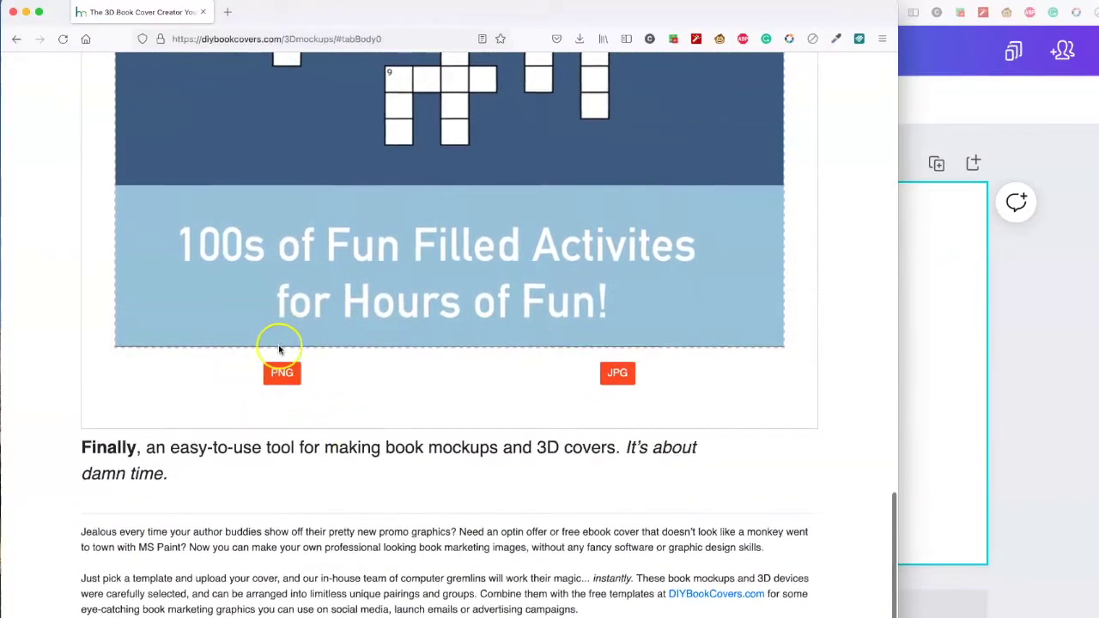
{"action": "left_click", "coordinate": [273, 372]}
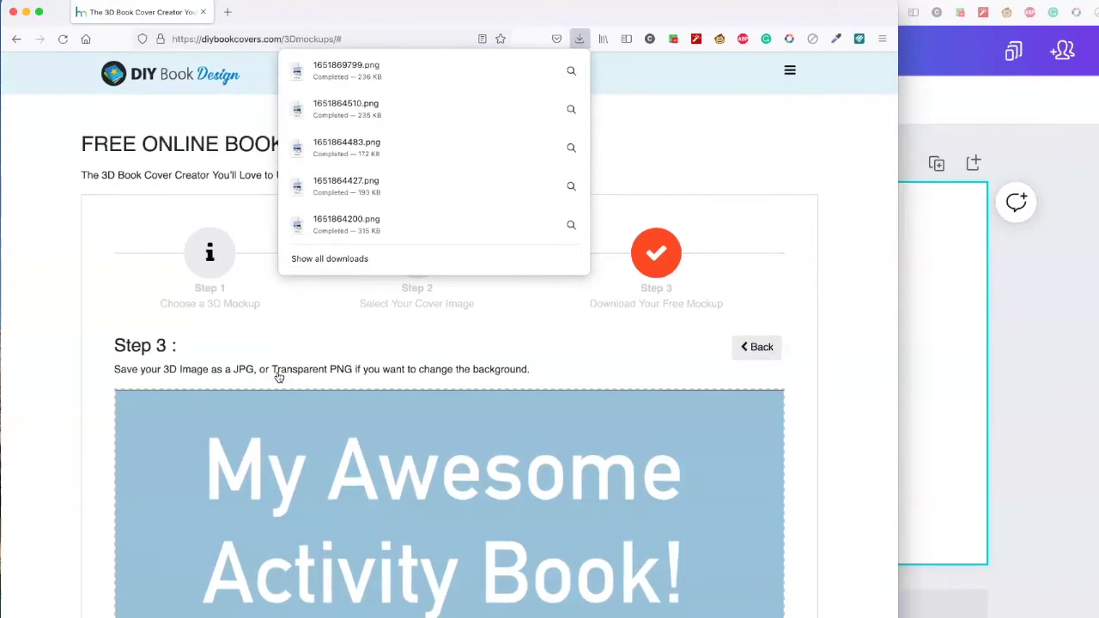
Place the downloaded 3D book mockup PNG on the Canva page and enlarge it.
{"action": "left_click", "coordinate": [315, 369]}
{"action": "left_click", "coordinate": [1055, 441]}
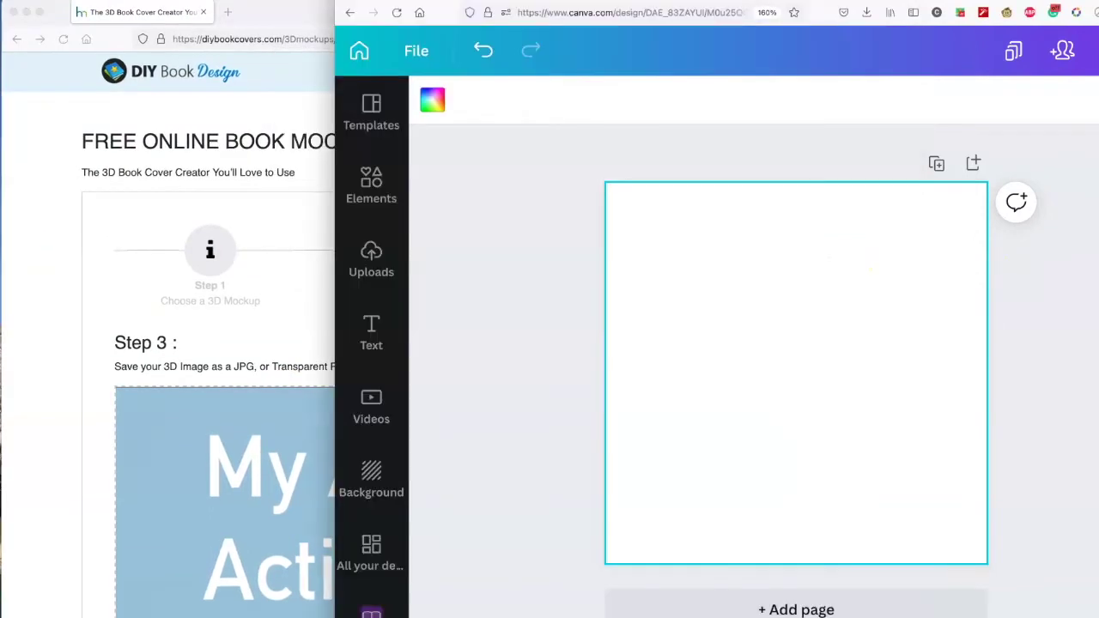
{"action": "left_click", "coordinate": [1086, 601]}
{"action": "left_click_drag", "start_coordinate": [1064, 550], "coordinate": [880, 311]}
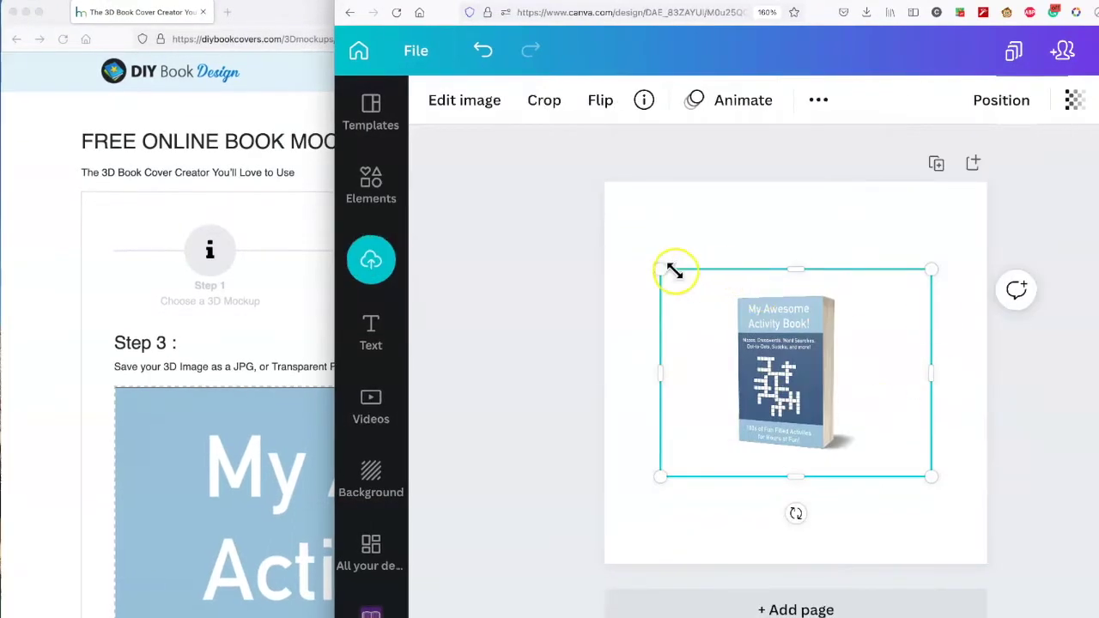
{"action": "left_click_drag", "start_coordinate": [661, 265], "coordinate": [642, 224]}
{"action": "left_click_drag", "start_coordinate": [943, 498], "coordinate": [961, 513]}
{"action": "left_click", "coordinate": [575, 175]}
{"action": "left_click", "coordinate": [375, 180]}
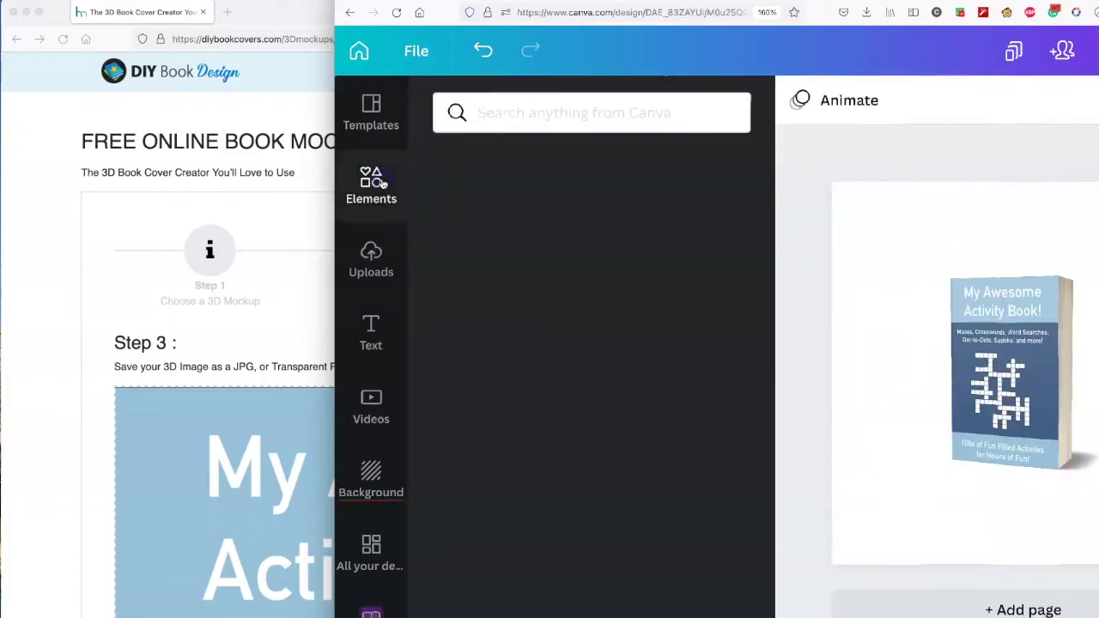
Search Elements photos for 'shelf' and add the plant-on-shelf photo.
{"action": "left_click", "coordinate": [571, 112]}
{"action": "type", "text": "sh"}
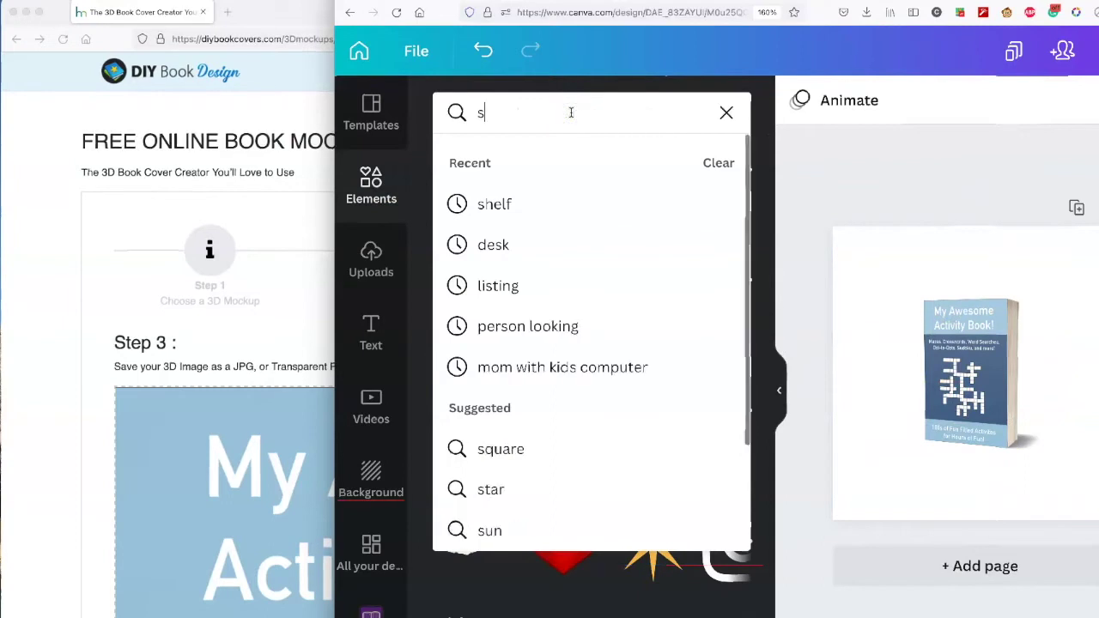
{"action": "type", "text": "l"}
{"action": "key", "text": "BackSpace"}
{"action": "type", "text": "elf"}
{"action": "key", "text": "Return"}
{"action": "left_click", "coordinate": [508, 159]}
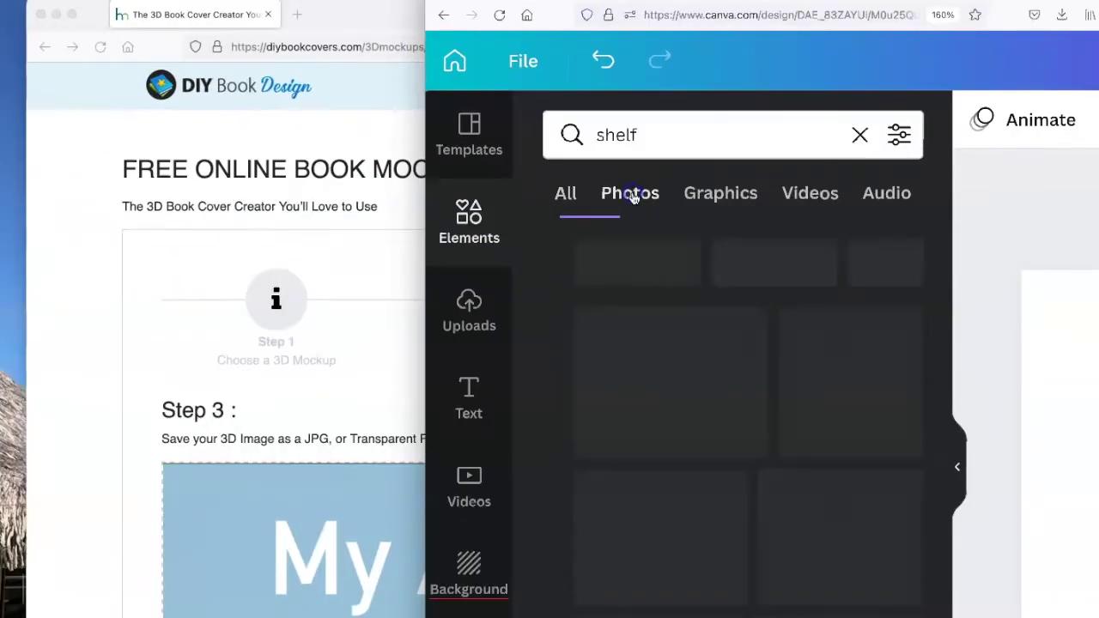
{"action": "scroll", "coordinate": [656, 434], "scroll_direction": "down", "scroll_amount": 5}
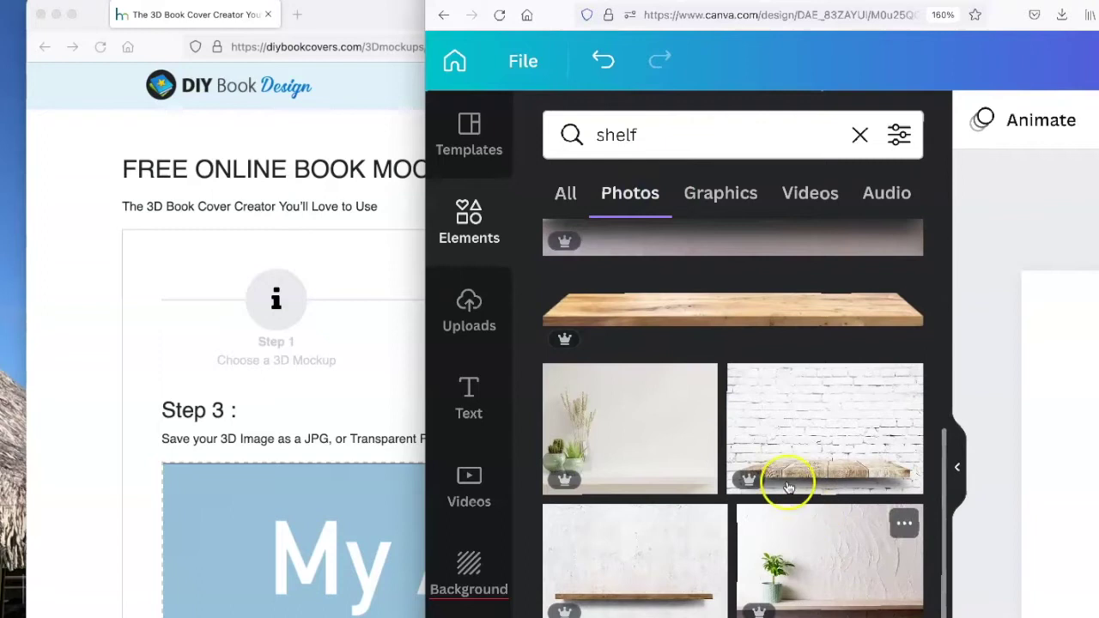
{"action": "left_click", "coordinate": [782, 599]}
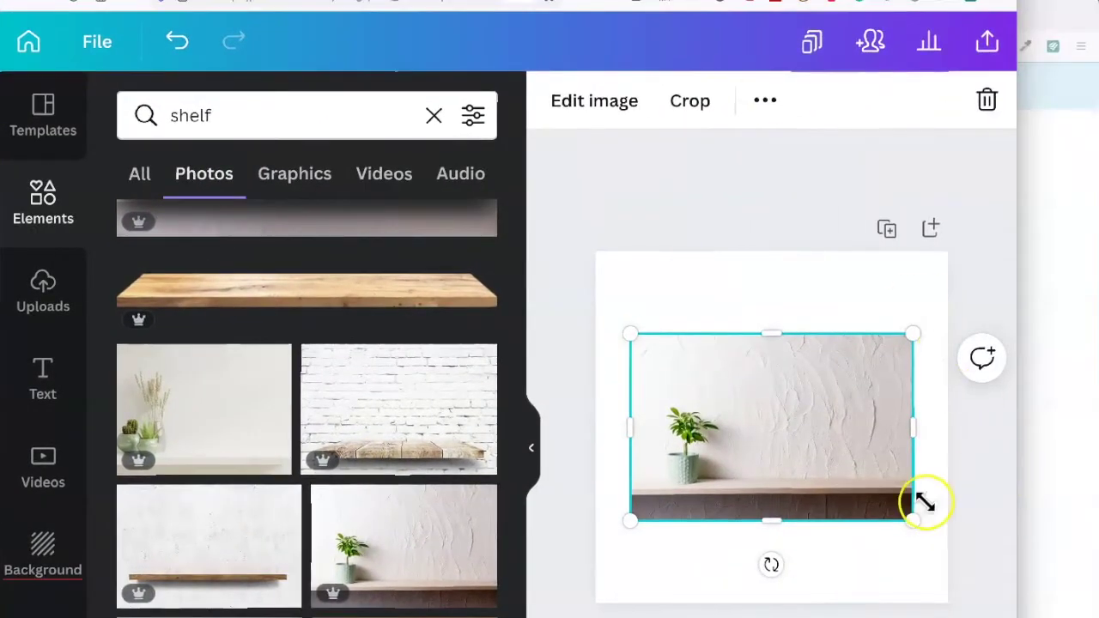
Enlarge the shelf photo past the page edges and centre it.
{"action": "left_click", "coordinate": [529, 448]}
{"action": "left_click_drag", "start_coordinate": [724, 542], "coordinate": [905, 617]}
{"action": "left_click_drag", "start_coordinate": [363, 297], "coordinate": [241, 135]}
{"action": "left_click_drag", "start_coordinate": [644, 325], "coordinate": [711, 327]}
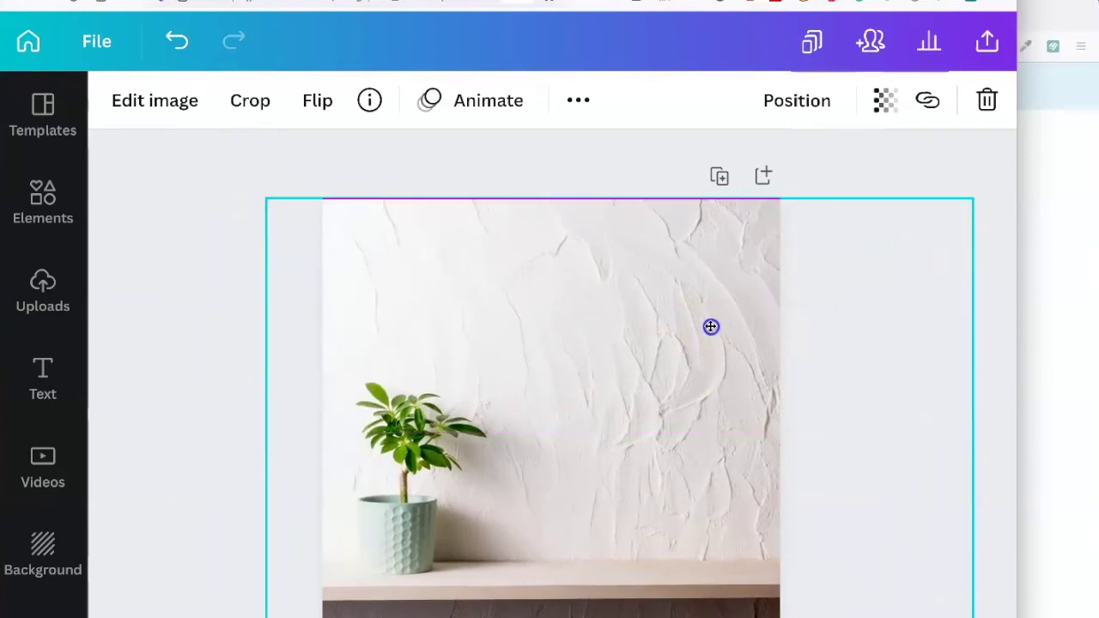
Send the shelf photo to back and set the activity book down on the shelf.
{"action": "right_click", "coordinate": [576, 329]}
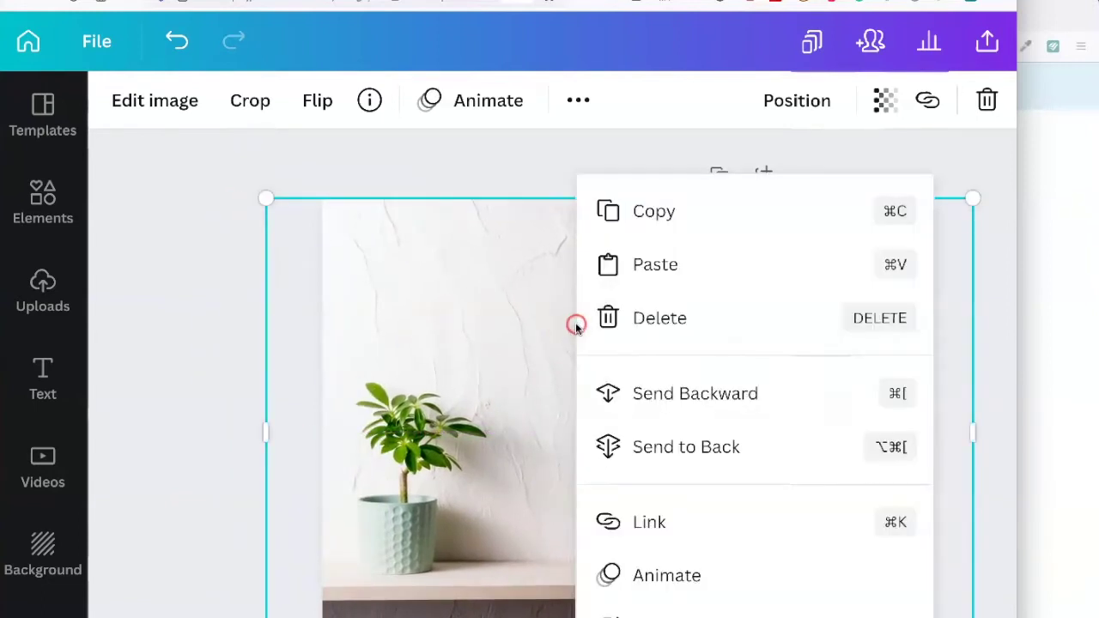
{"action": "left_click", "coordinate": [696, 445]}
{"action": "left_click_drag", "start_coordinate": [552, 436], "coordinate": [628, 458]}
{"action": "left_click", "coordinate": [839, 232]}
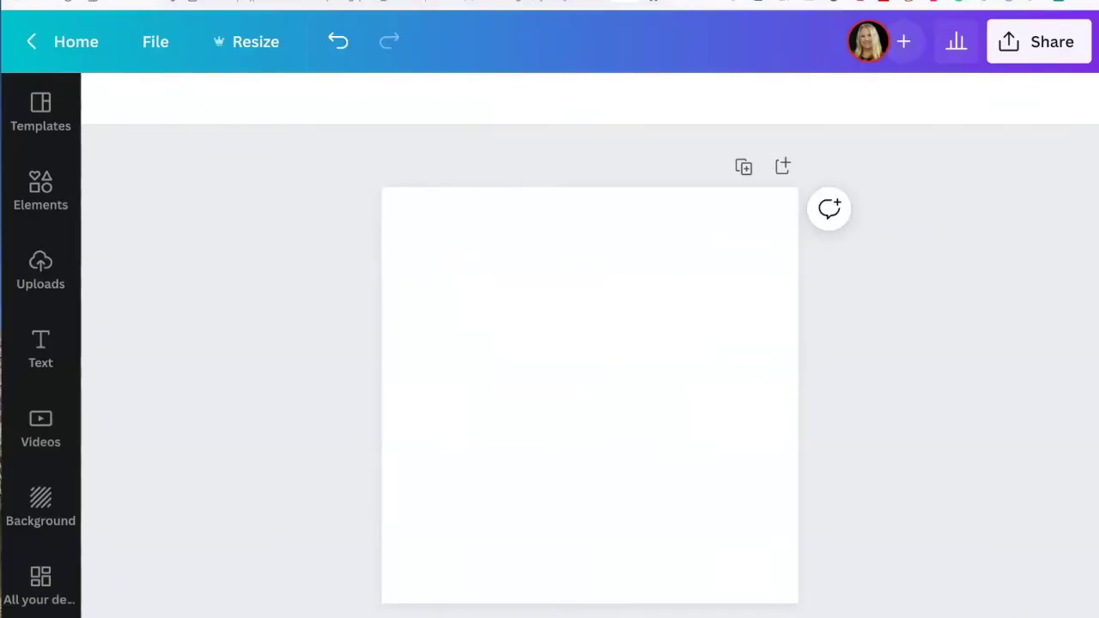
Upload the flat 'My Awesome Activity Book!' cover onto the centre of the blank page.
{"action": "left_click_drag", "start_coordinate": [549, 344], "coordinate": [686, 321]}
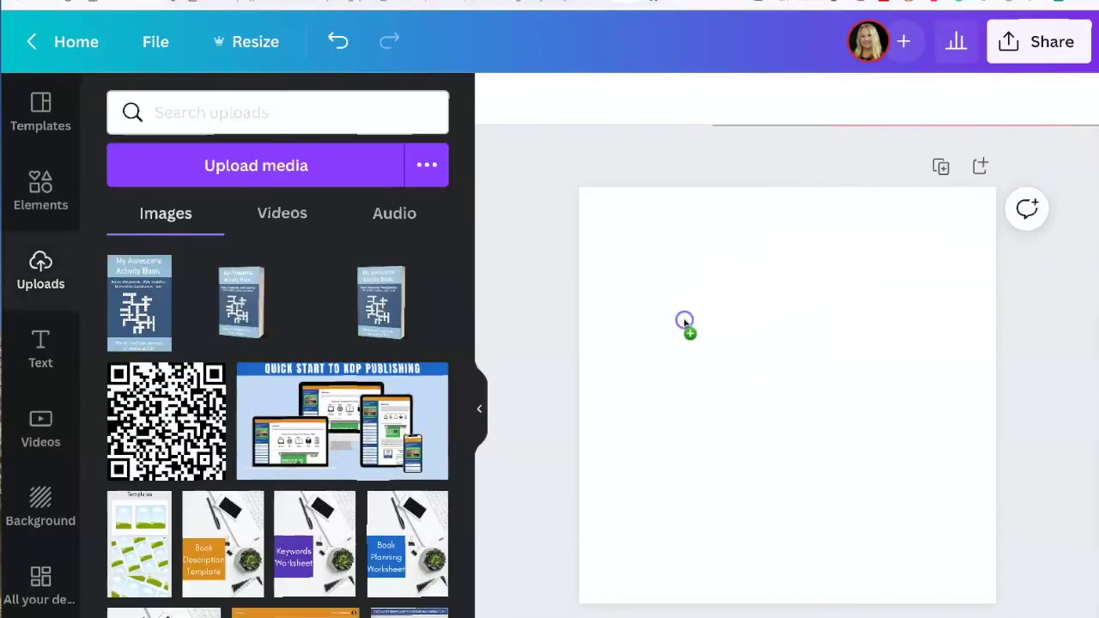
{"action": "left_click", "coordinate": [478, 412]}
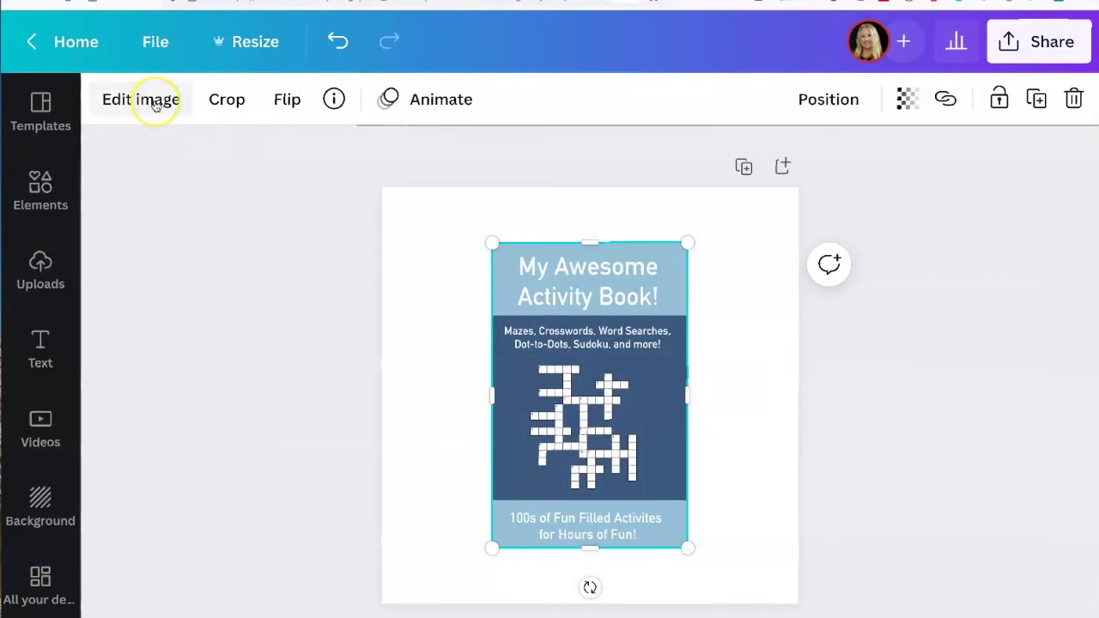
Open Smartmockups for the cover and preview the Book 1 and Book 2 mockups.
{"action": "left_click", "coordinate": [154, 103]}
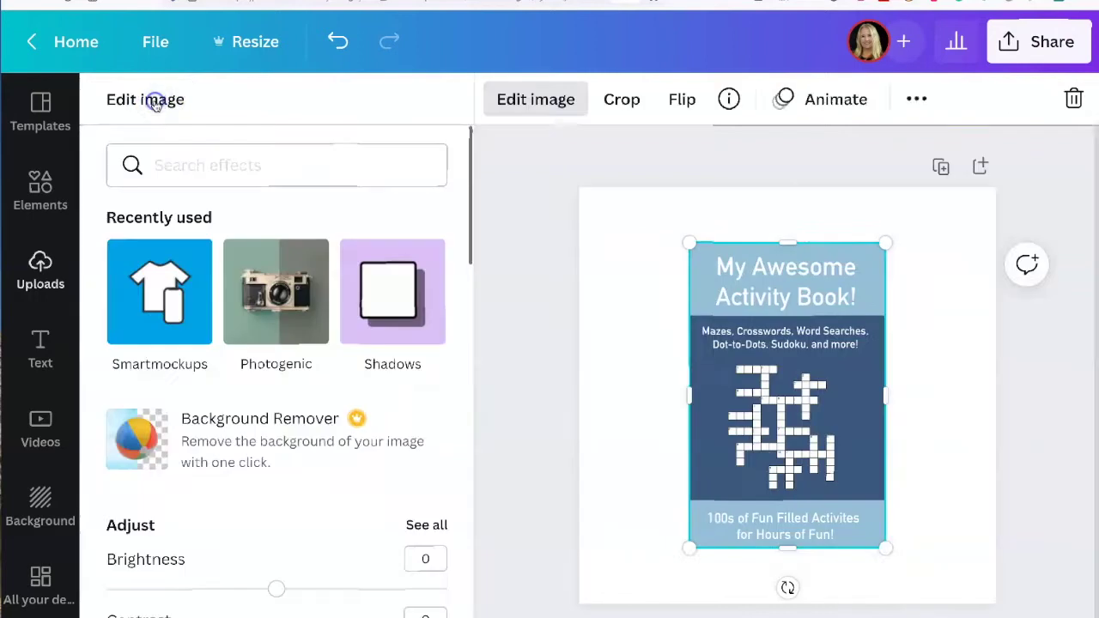
{"action": "left_click", "coordinate": [159, 311]}
{"action": "scroll", "coordinate": [356, 267], "scroll_direction": "down", "scroll_amount": 10}
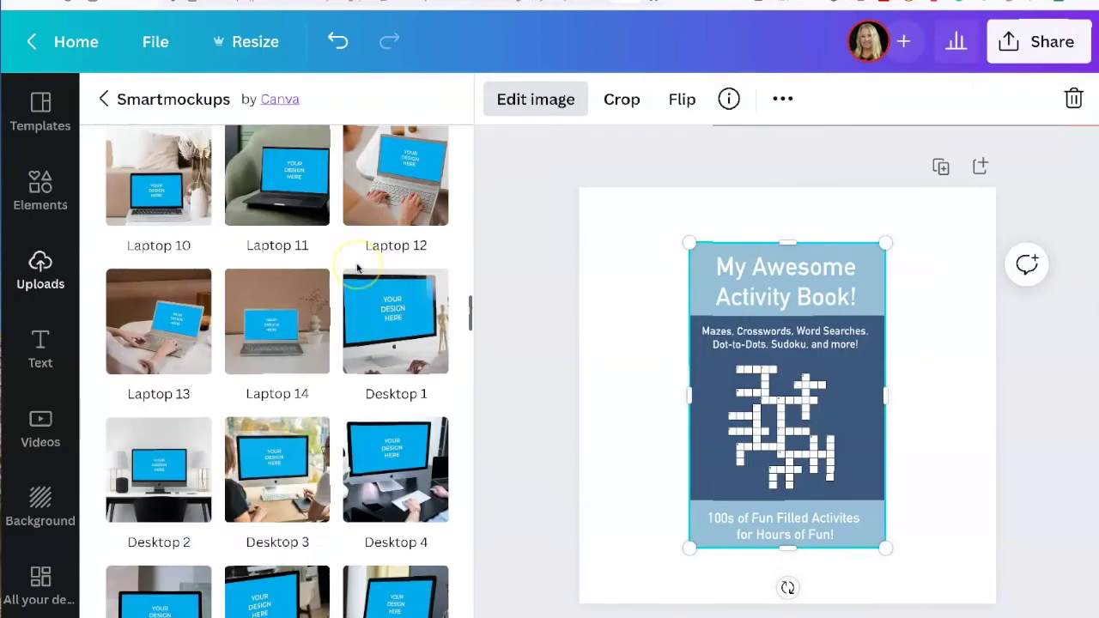
{"action": "scroll", "coordinate": [357, 269], "scroll_direction": "down", "scroll_amount": 10}
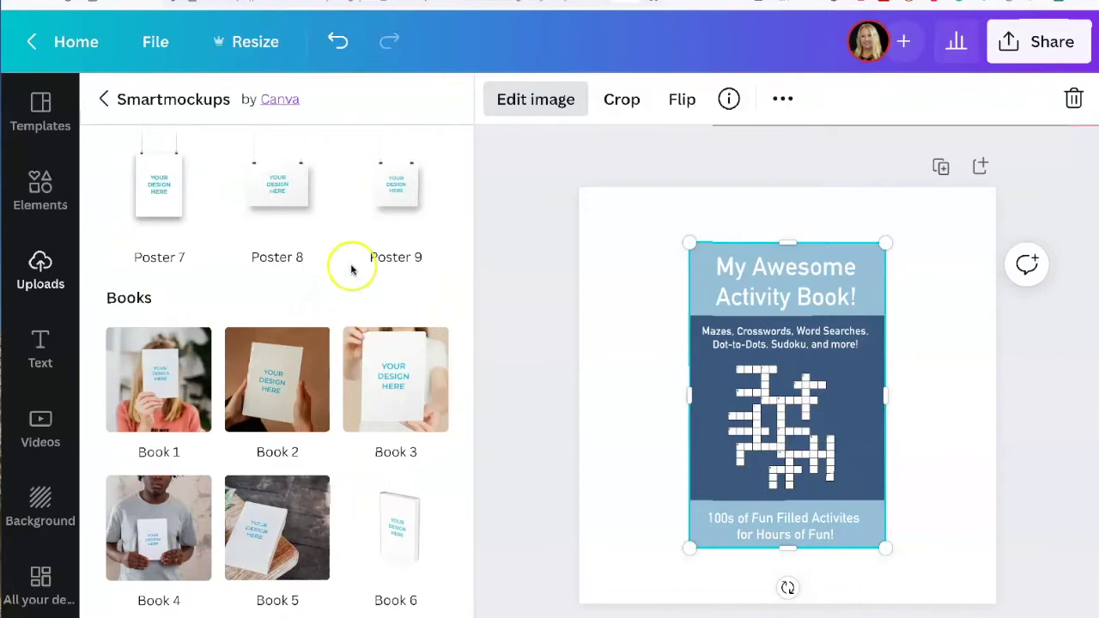
{"action": "scroll", "coordinate": [270, 147], "scroll_direction": "down", "scroll_amount": 2}
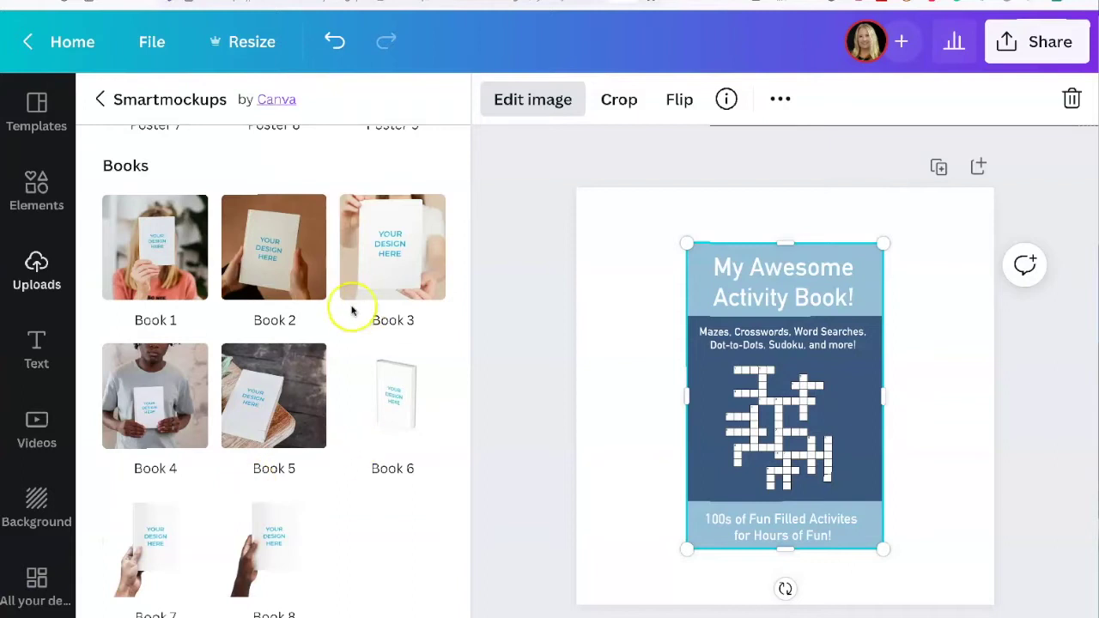
{"action": "left_click", "coordinate": [153, 241]}
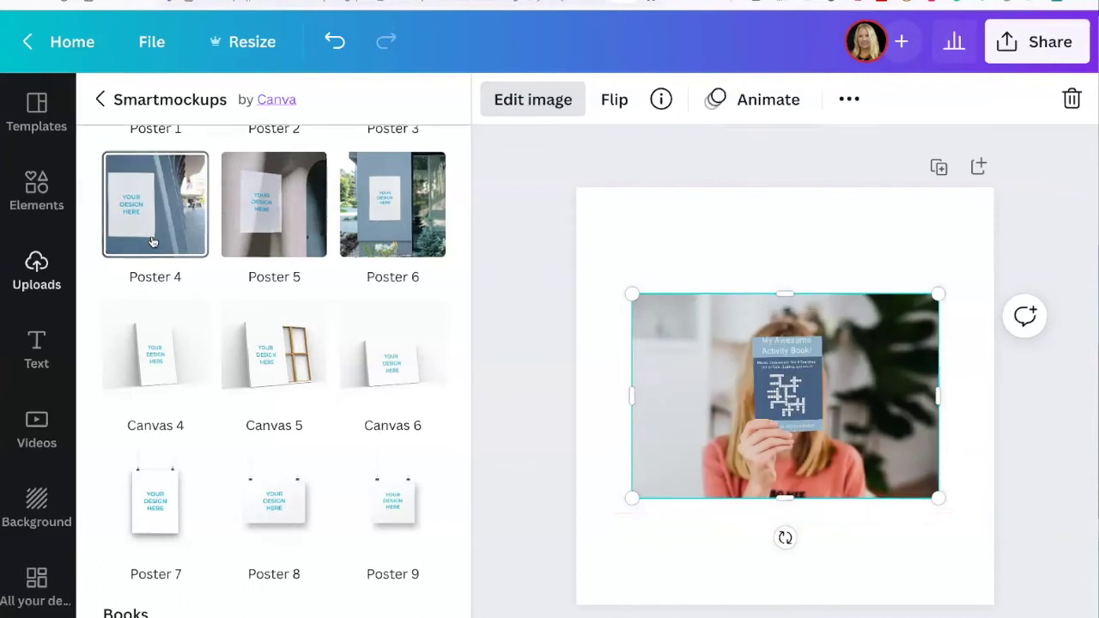
{"action": "left_click", "coordinate": [242, 245]}
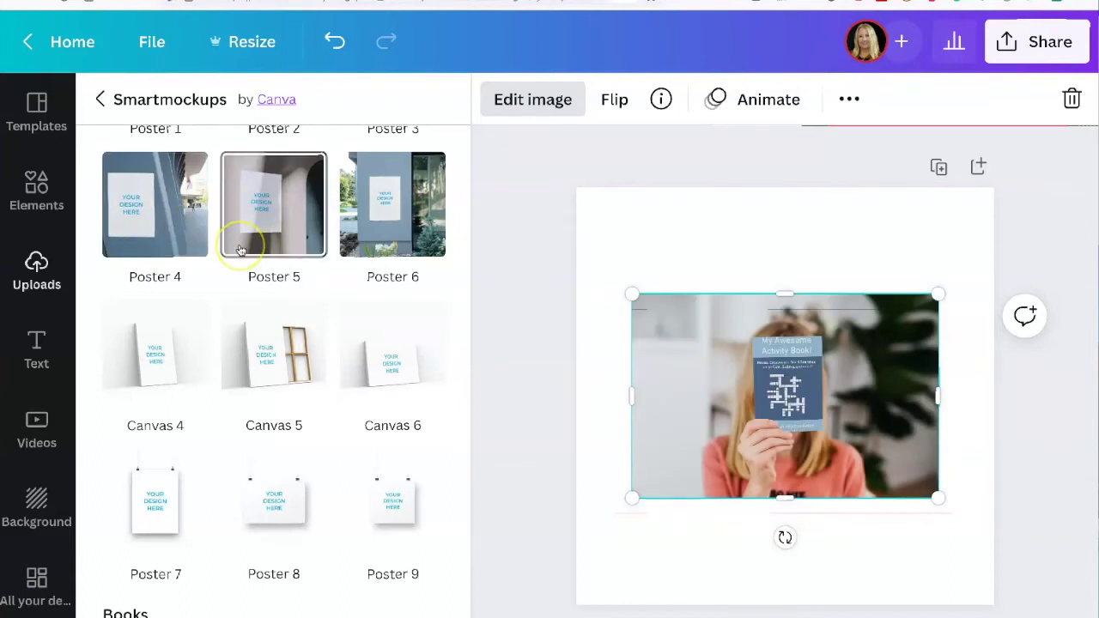
{"action": "scroll", "coordinate": [240, 248], "scroll_direction": "up", "scroll_amount": 4}
{"action": "left_click", "coordinate": [279, 378]}
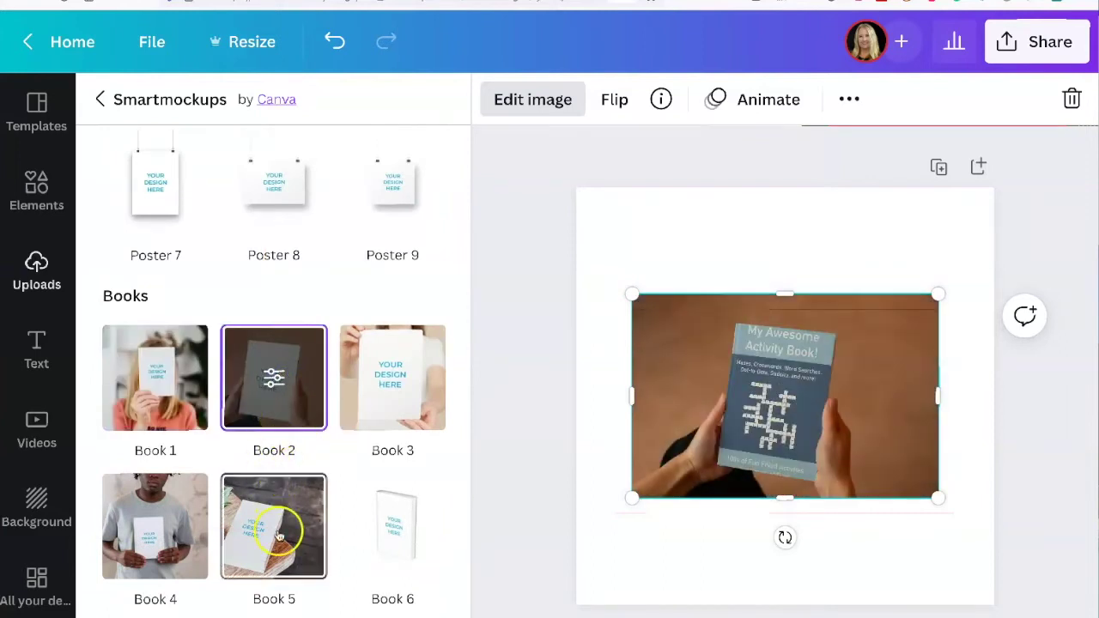
Compare the Book 5, 6 and 7 mockups and settle on Book 6's standing book.
{"action": "left_click", "coordinate": [269, 506]}
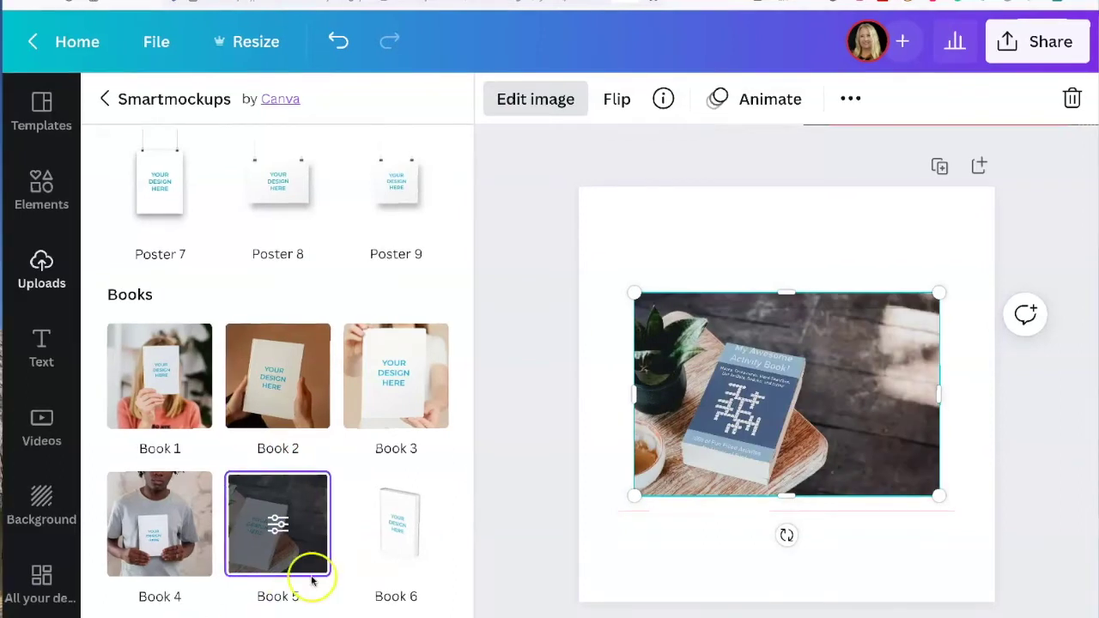
{"action": "left_click", "coordinate": [393, 523]}
{"action": "scroll", "coordinate": [385, 521], "scroll_direction": "down", "scroll_amount": 3}
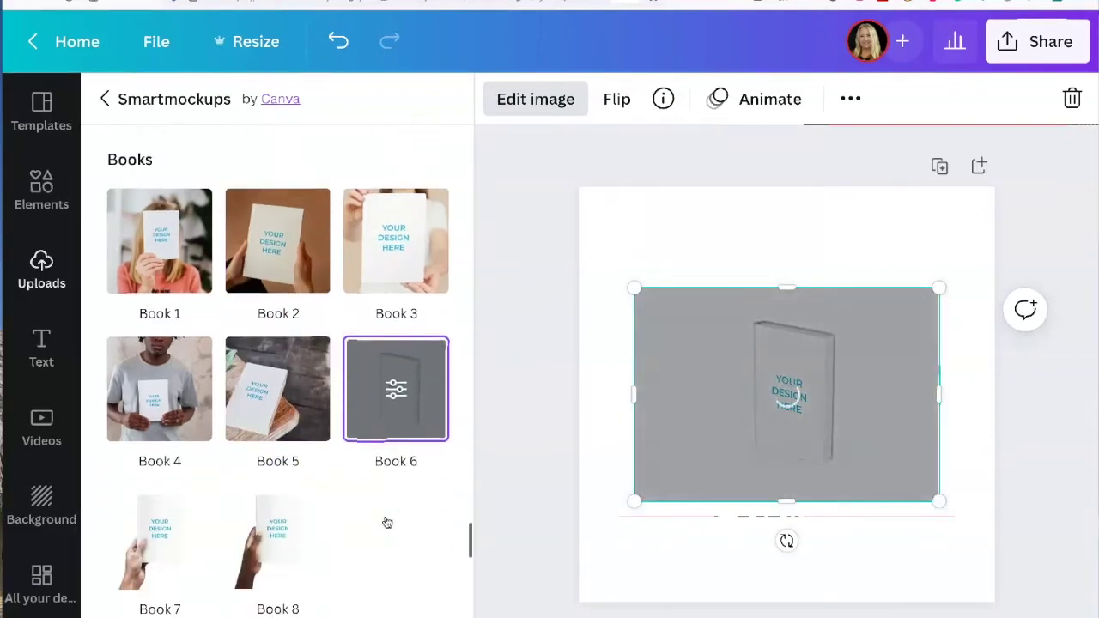
{"action": "left_click", "coordinate": [176, 529]}
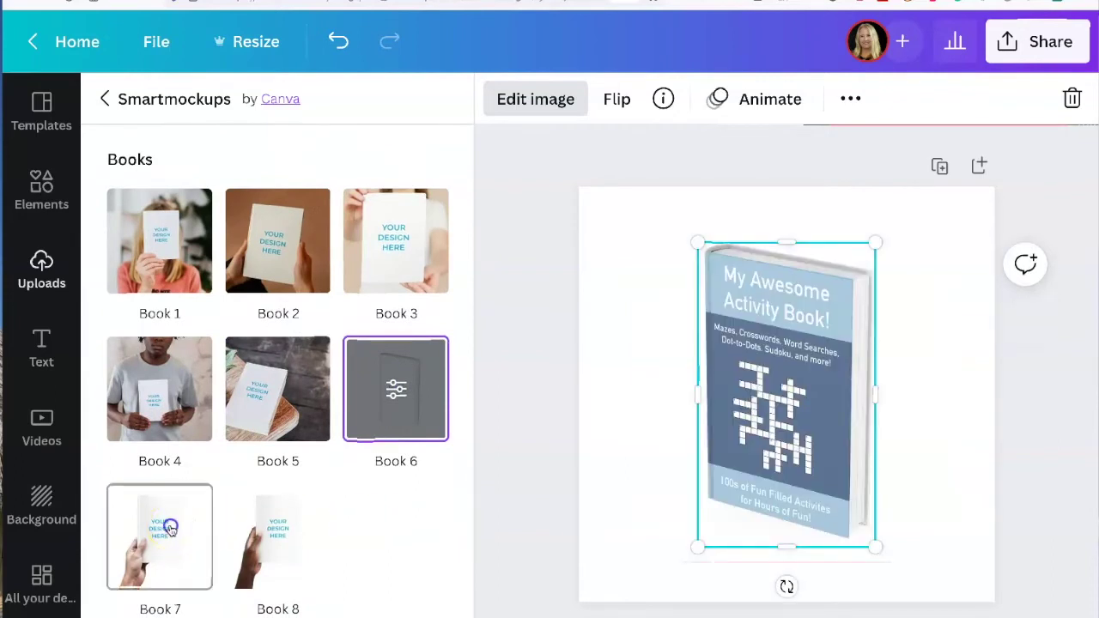
{"action": "left_click", "coordinate": [170, 528]}
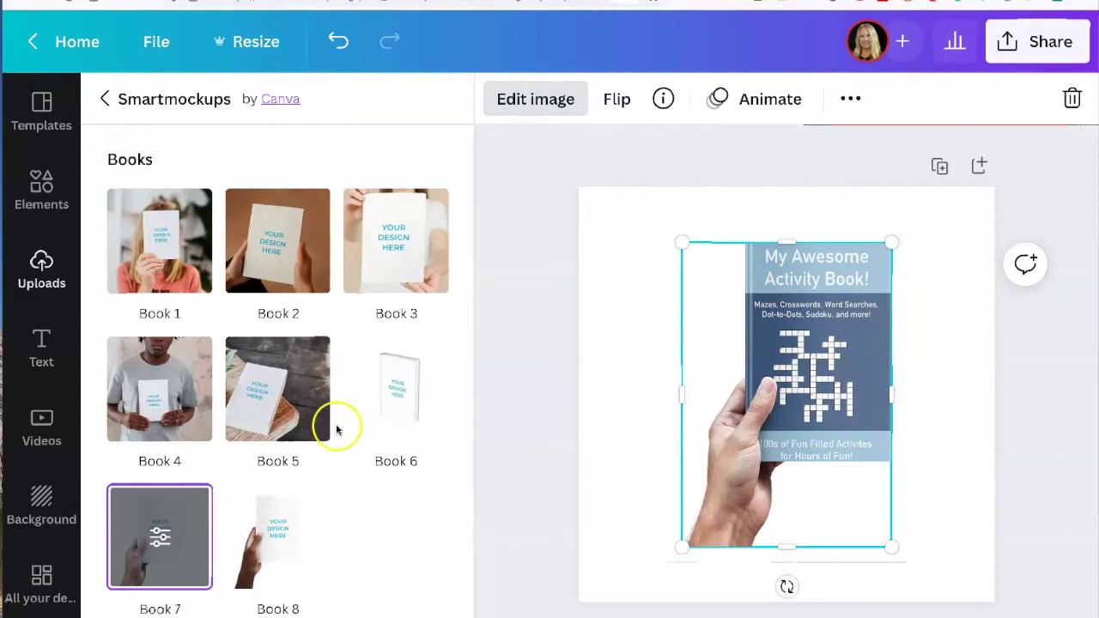
{"action": "left_click", "coordinate": [373, 393]}
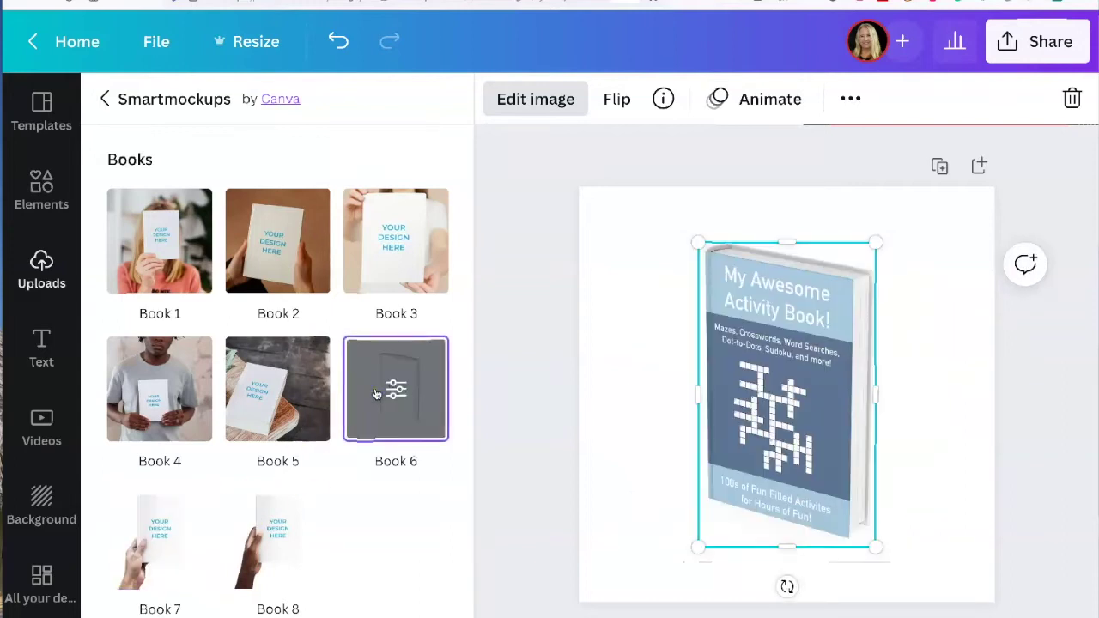
{"action": "left_click", "coordinate": [634, 400]}
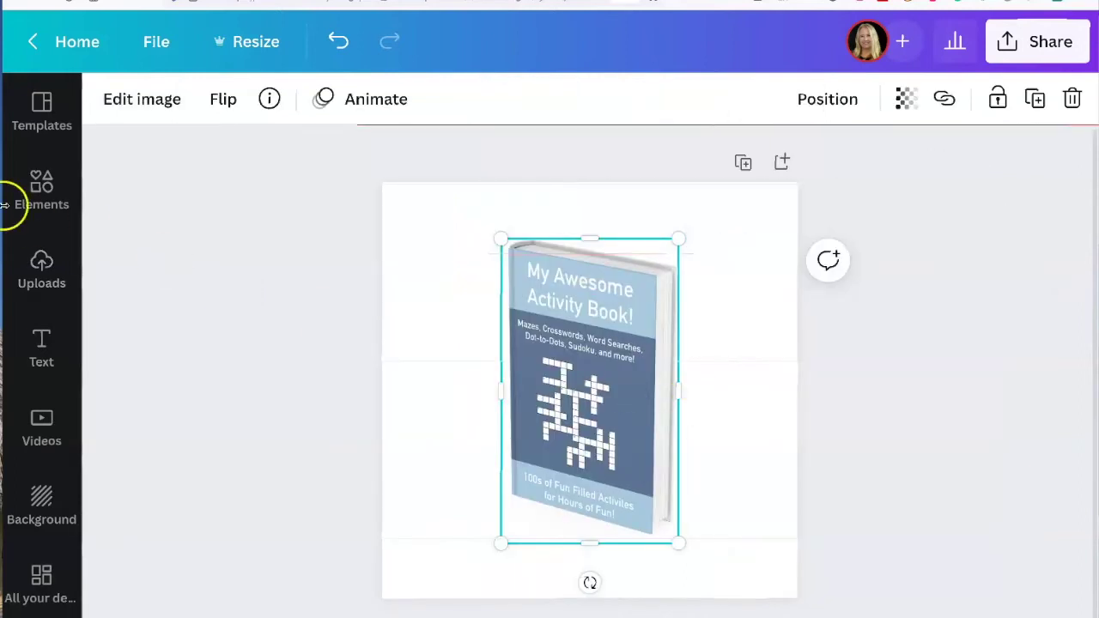
Add a weathered wood-plank photo from Elements and enlarge it across the page.
{"action": "left_click", "coordinate": [41, 180]}
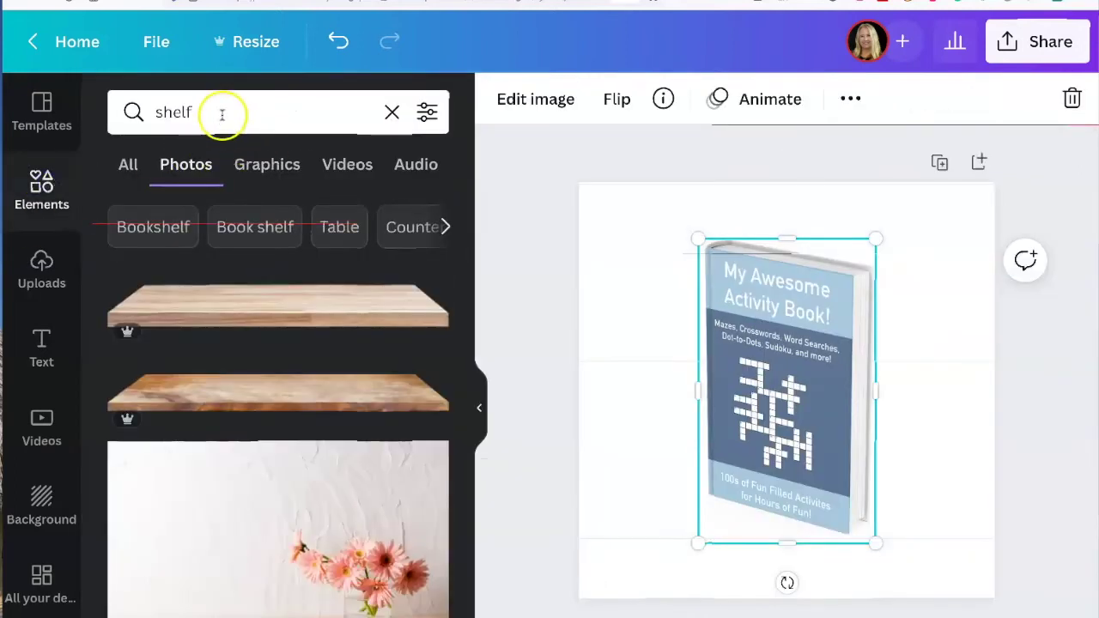
{"action": "scroll", "coordinate": [311, 353], "scroll_direction": "down", "scroll_amount": 5}
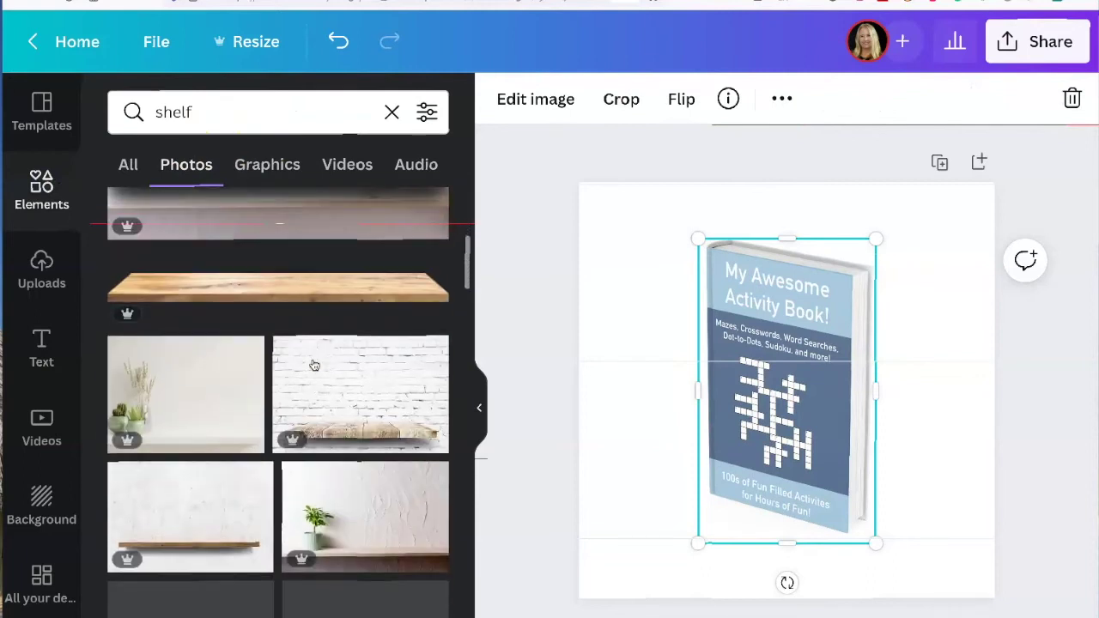
{"action": "scroll", "coordinate": [314, 365], "scroll_direction": "down", "scroll_amount": 5}
{"action": "scroll", "coordinate": [314, 363], "scroll_direction": "up", "scroll_amount": 5}
{"action": "left_click_drag", "start_coordinate": [206, 515], "coordinate": [864, 412]}
{"action": "left_click_drag", "start_coordinate": [912, 376], "coordinate": [996, 322]}
Send the wood-plank photo to back behind the 3D book.
{"action": "right_click", "coordinate": [763, 387]}
{"action": "right_click", "coordinate": [686, 408]}
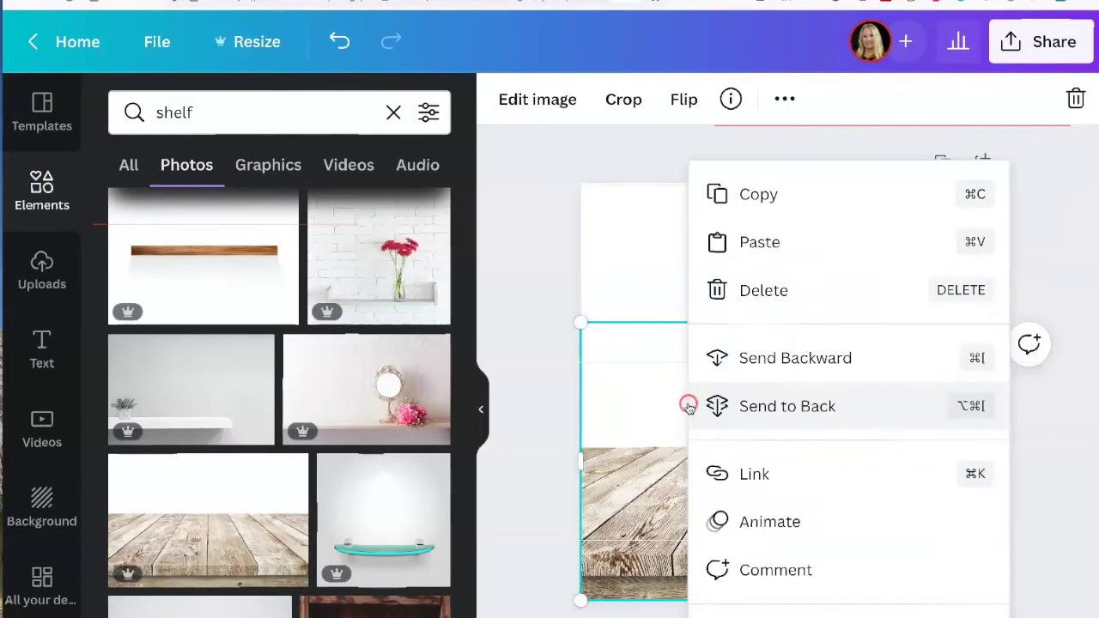
{"action": "left_click", "coordinate": [635, 296]}
{"action": "right_click", "coordinate": [683, 416]}
{"action": "left_click", "coordinate": [747, 409]}
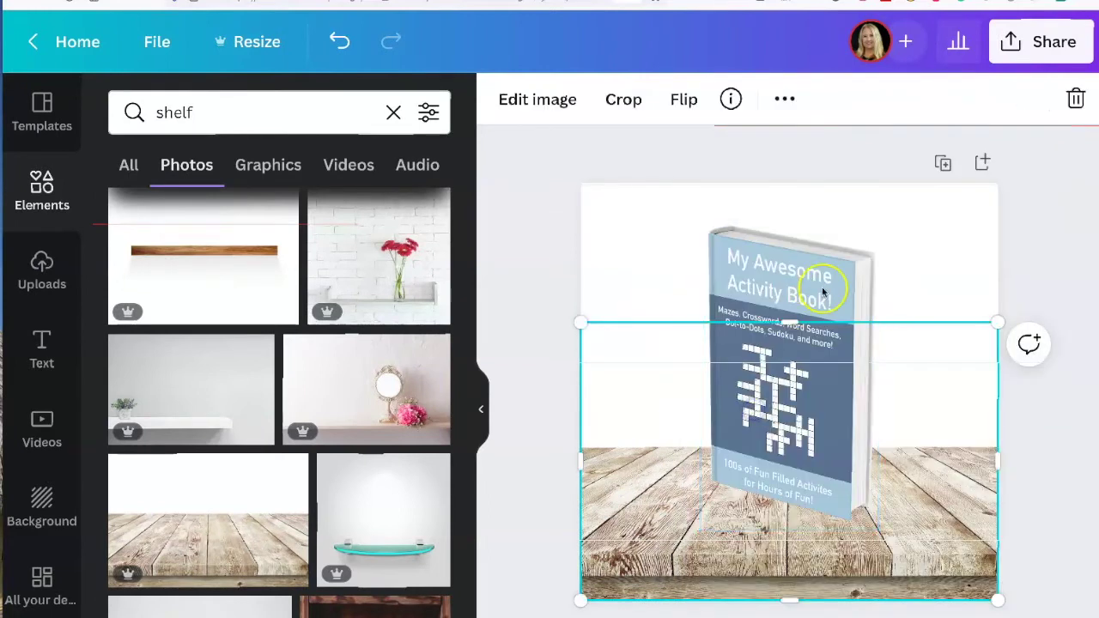
{"action": "left_click", "coordinate": [932, 222]}
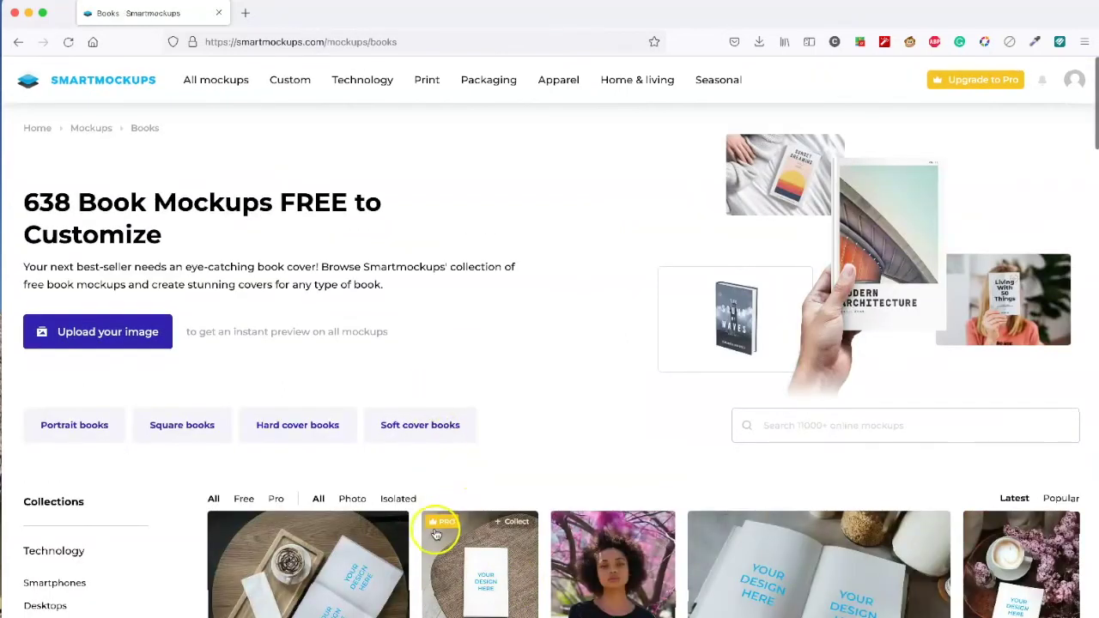
Scroll through the Smartmockups Books grid of free and Pro book mockups.
{"action": "scroll", "coordinate": [448, 521], "scroll_direction": "down", "scroll_amount": 5}
{"action": "scroll", "coordinate": [448, 526], "scroll_direction": "down", "scroll_amount": 1}
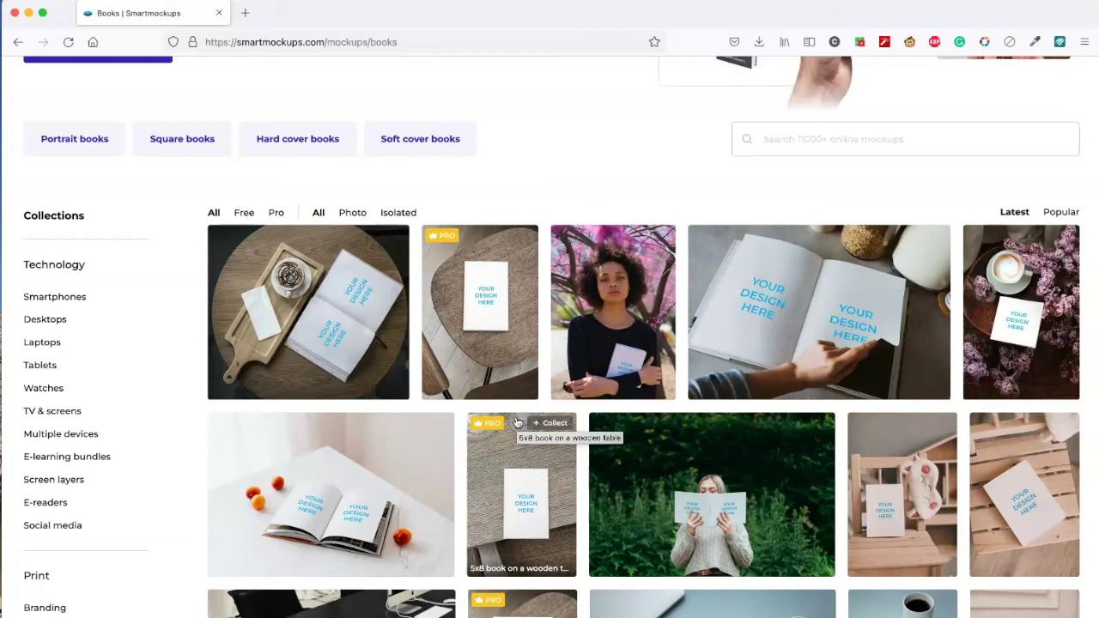
{"action": "scroll", "coordinate": [518, 422], "scroll_direction": "down", "scroll_amount": 3}
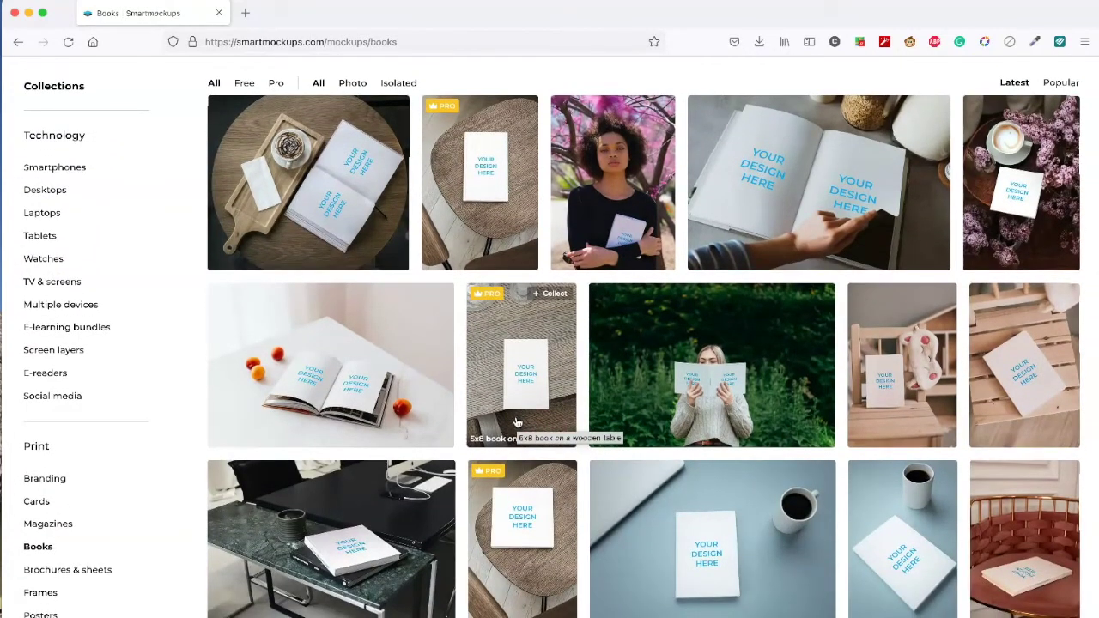
Put Example Book Cover.png on the Book beside the cup of coffee mockup.
{"action": "left_click", "coordinate": [713, 519]}
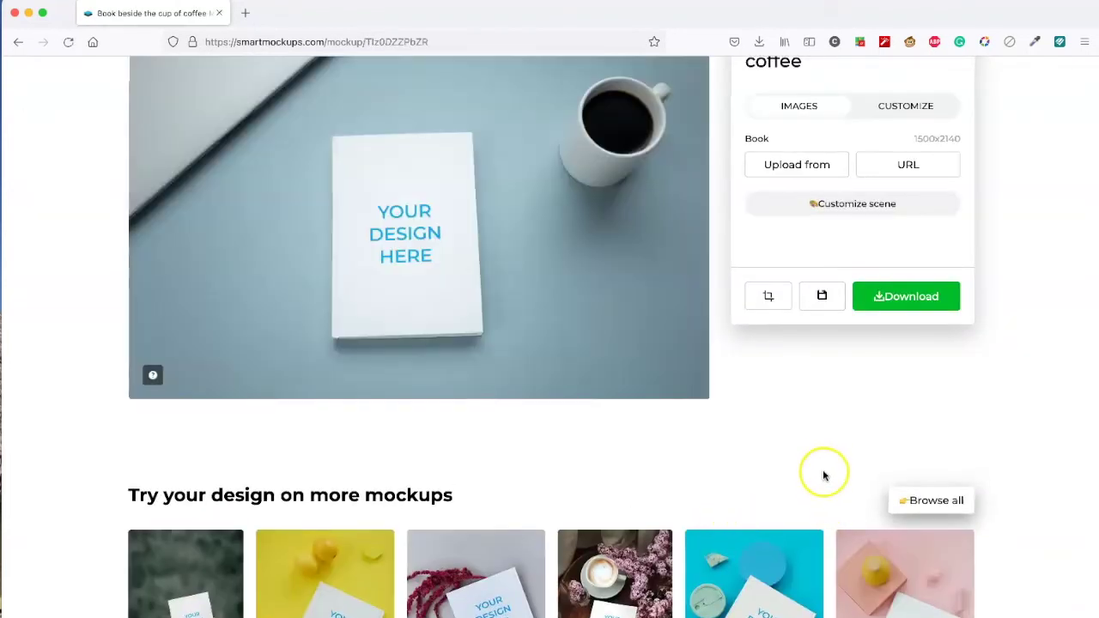
{"action": "scroll", "coordinate": [818, 472], "scroll_direction": "up", "scroll_amount": 3}
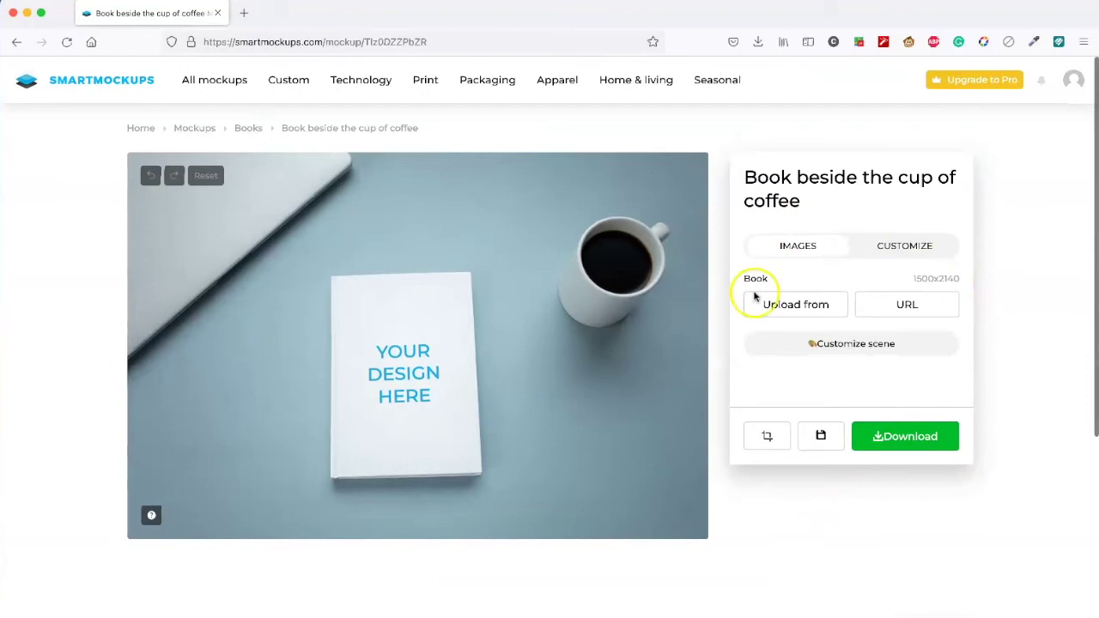
{"action": "left_click", "coordinate": [793, 307]}
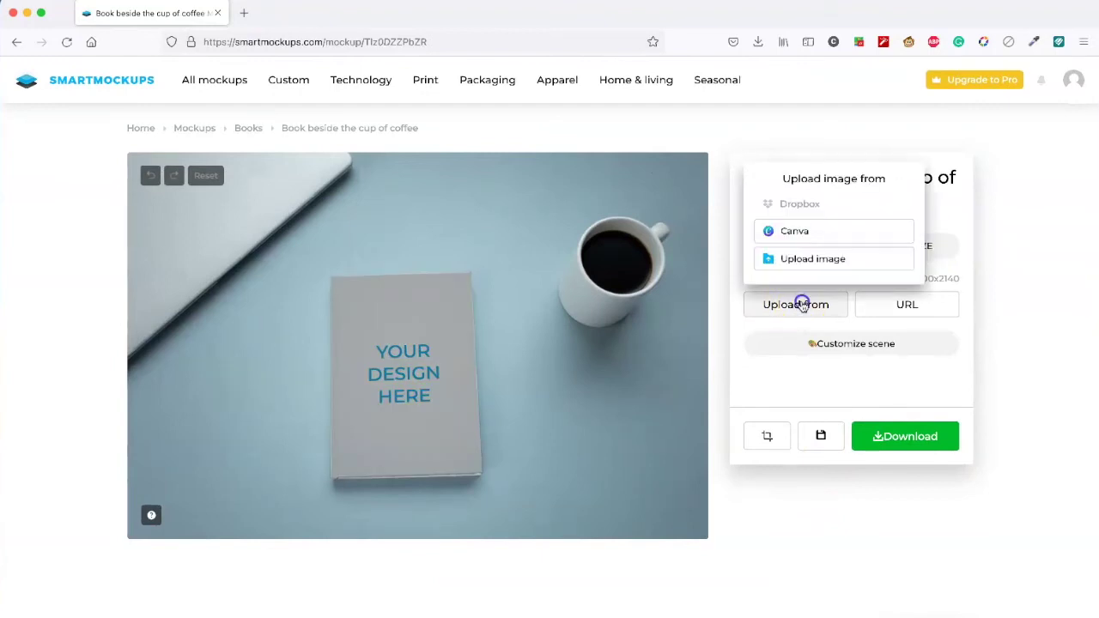
{"action": "left_click", "coordinate": [818, 259]}
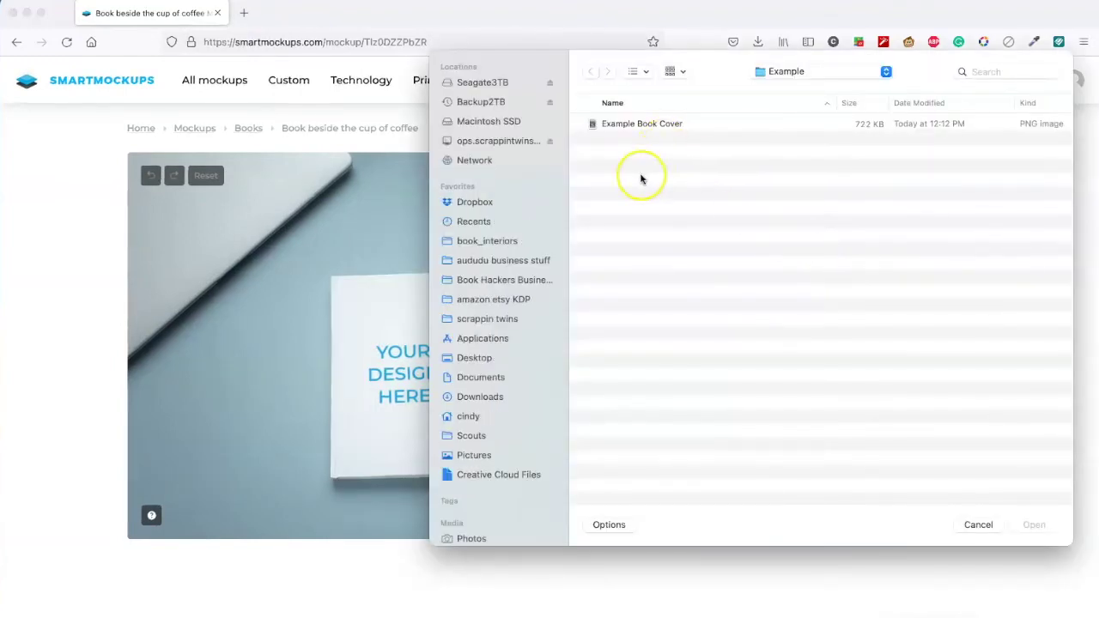
{"action": "left_click", "coordinate": [653, 125]}
{"action": "left_click", "coordinate": [1032, 522]}
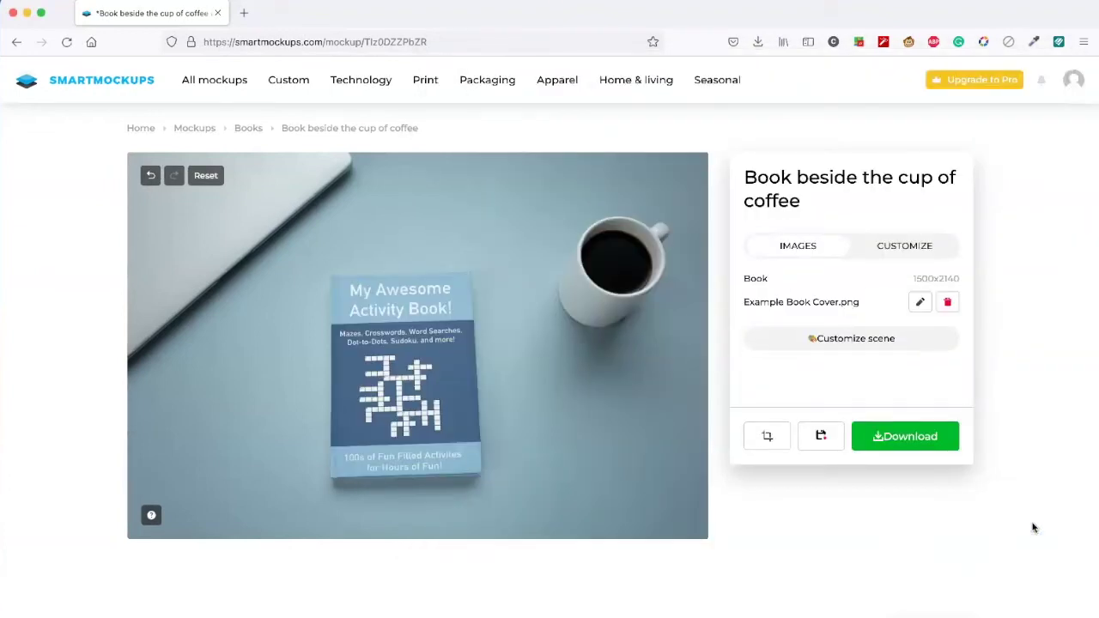
Download the finished mockup image at Medium quality.
{"action": "left_click", "coordinate": [905, 439]}
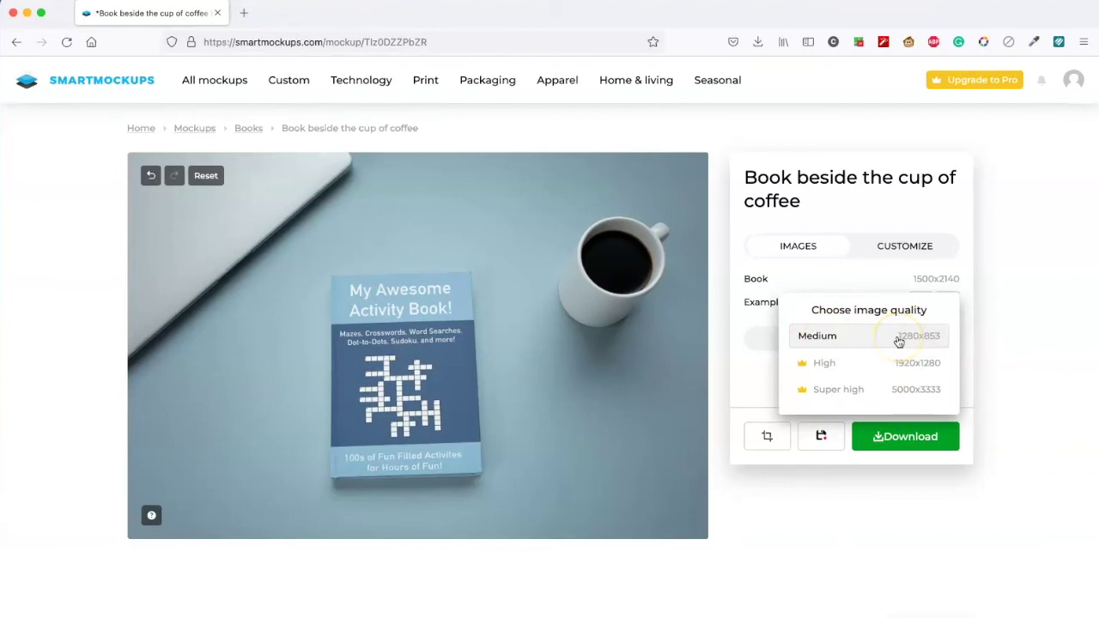
{"action": "left_click", "coordinate": [898, 436]}
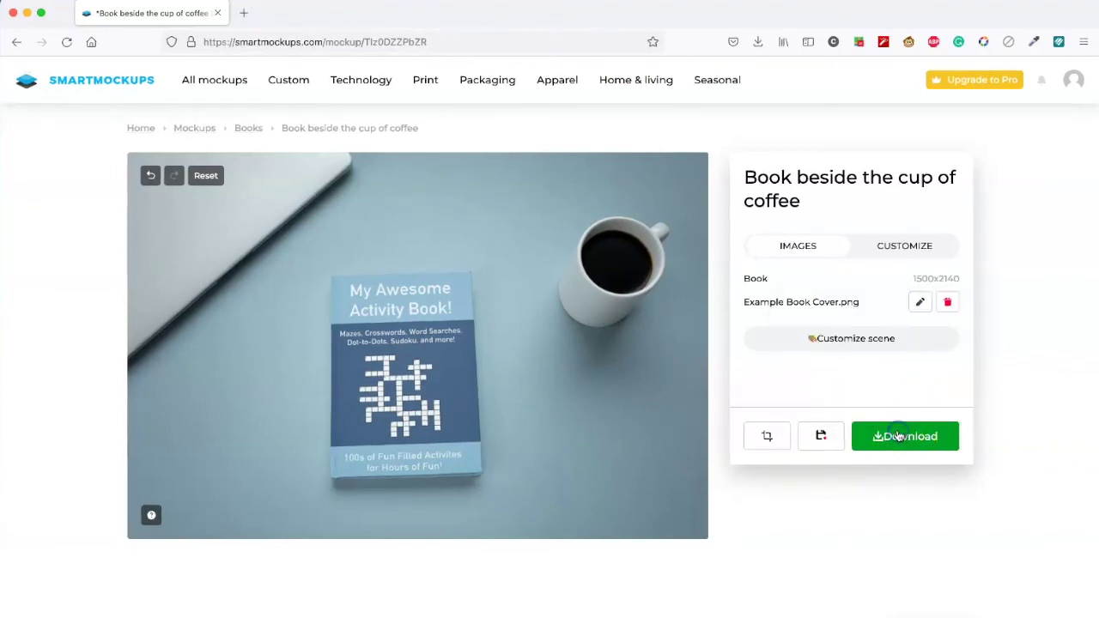
{"action": "left_click", "coordinate": [898, 436]}
{"action": "left_click", "coordinate": [890, 334]}
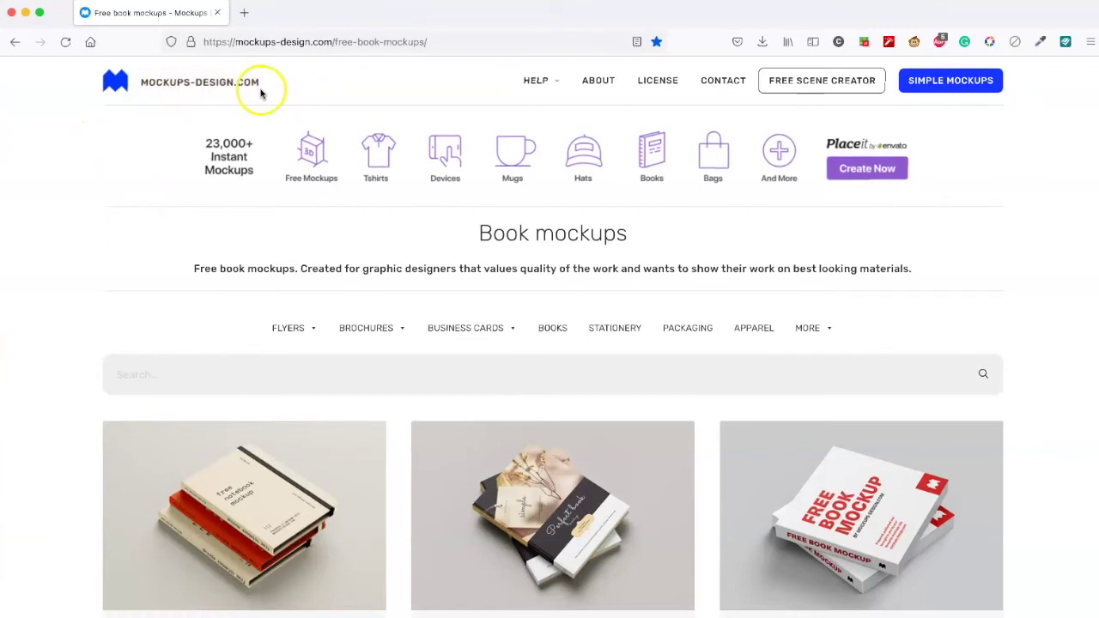
Open the 'Free book mockup' page from the book mockups list and download its PSD files.
{"action": "scroll", "coordinate": [466, 295], "scroll_direction": "down", "scroll_amount": 9}
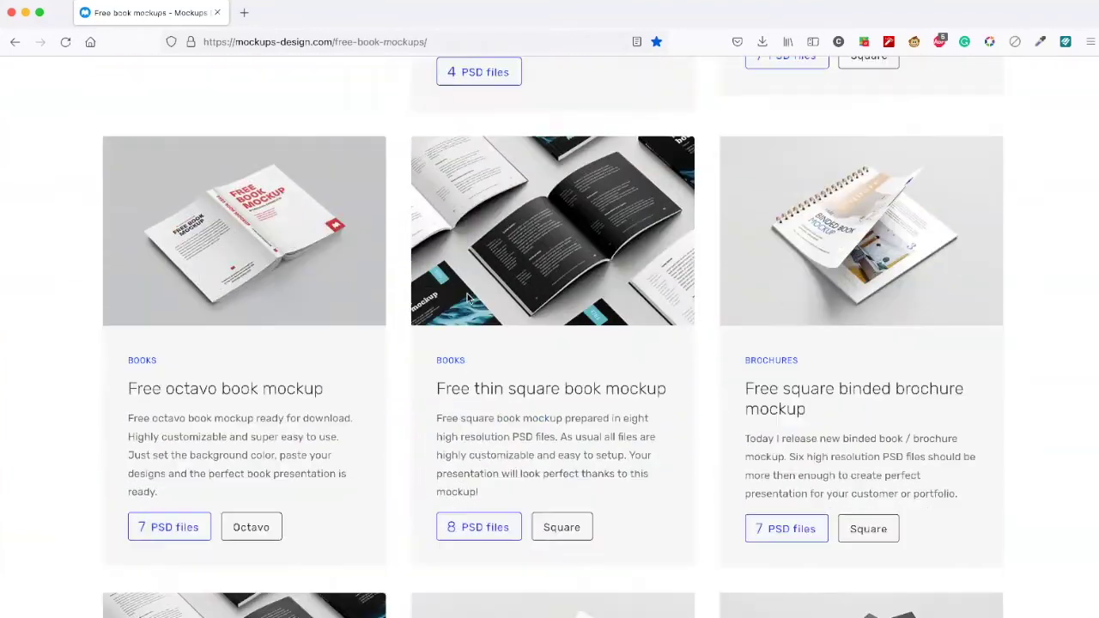
{"action": "scroll", "coordinate": [466, 296], "scroll_direction": "up", "scroll_amount": 10}
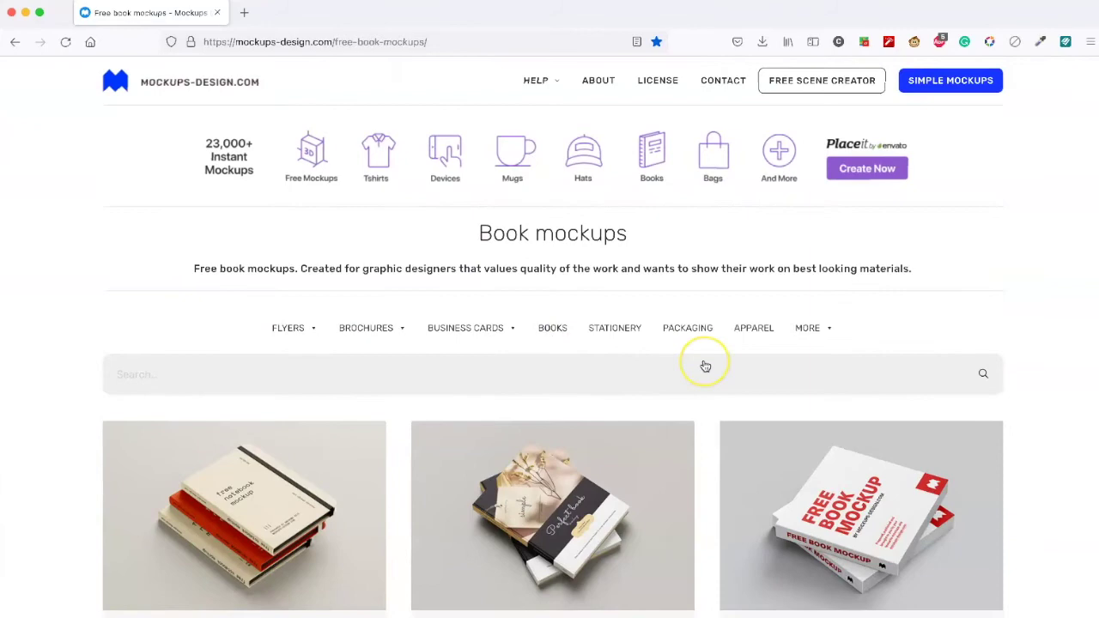
{"action": "scroll", "coordinate": [705, 366], "scroll_direction": "down", "scroll_amount": 8}
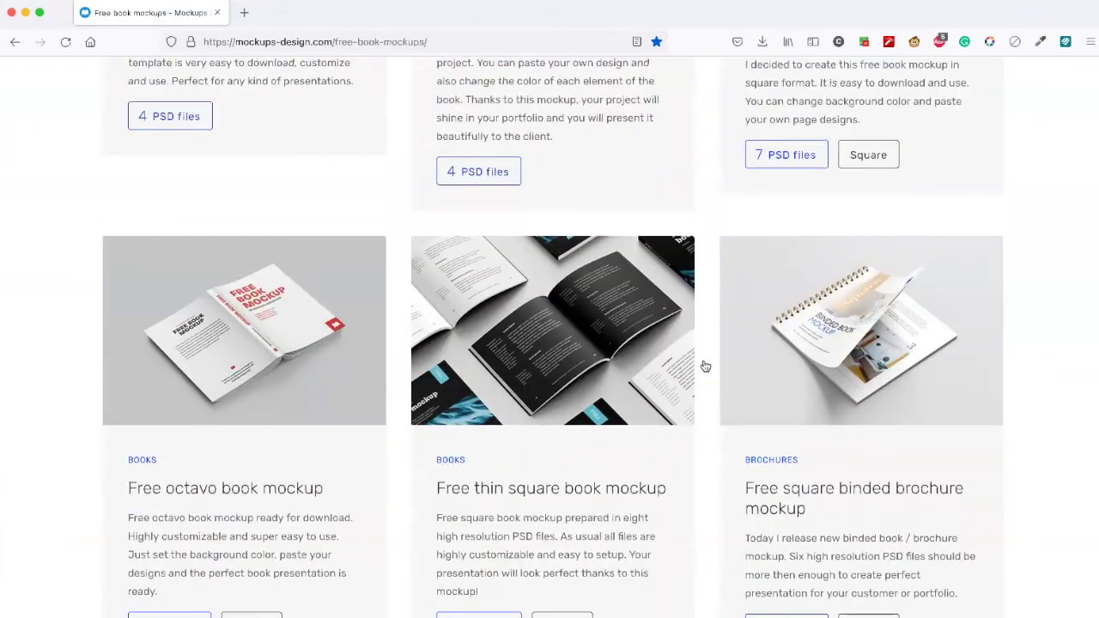
{"action": "scroll", "coordinate": [705, 367], "scroll_direction": "down", "scroll_amount": 18}
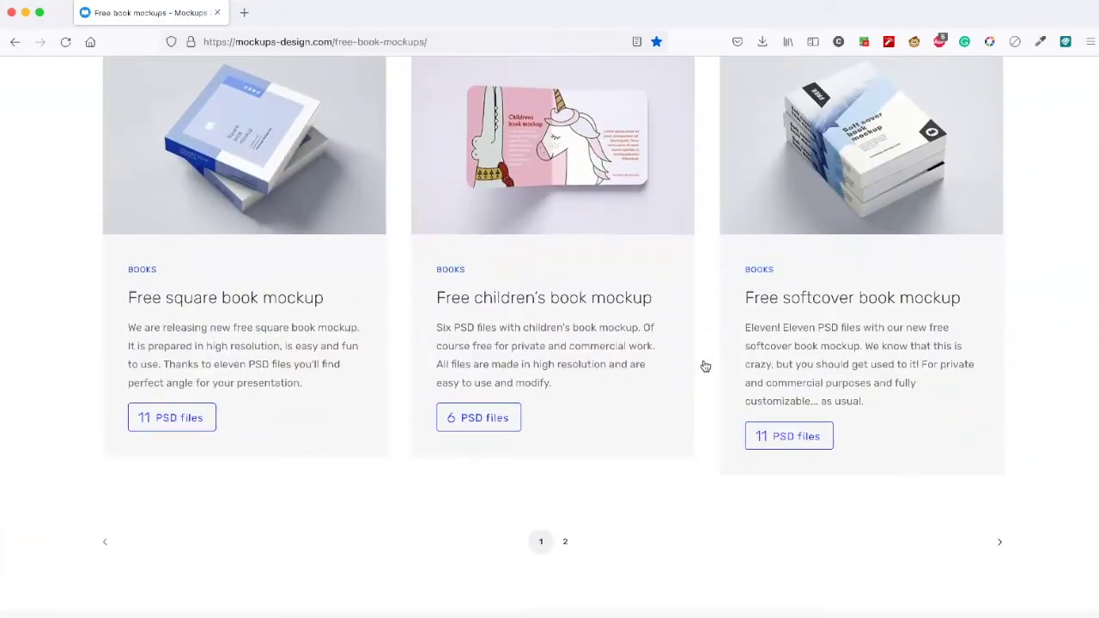
{"action": "scroll", "coordinate": [705, 367], "scroll_direction": "up", "scroll_amount": 10}
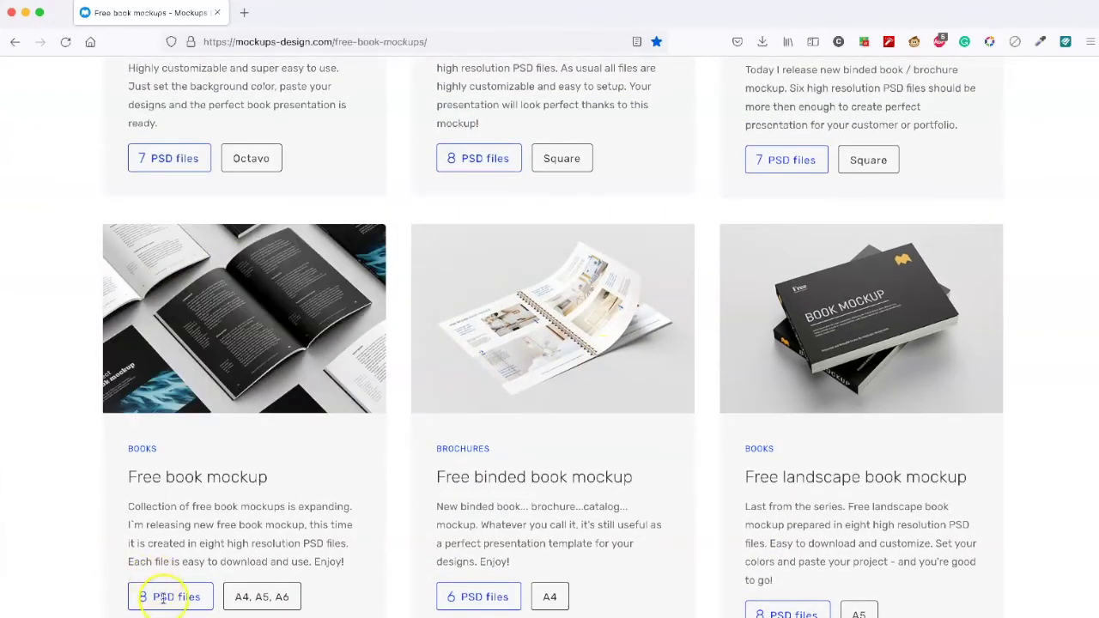
{"action": "left_click", "coordinate": [183, 477]}
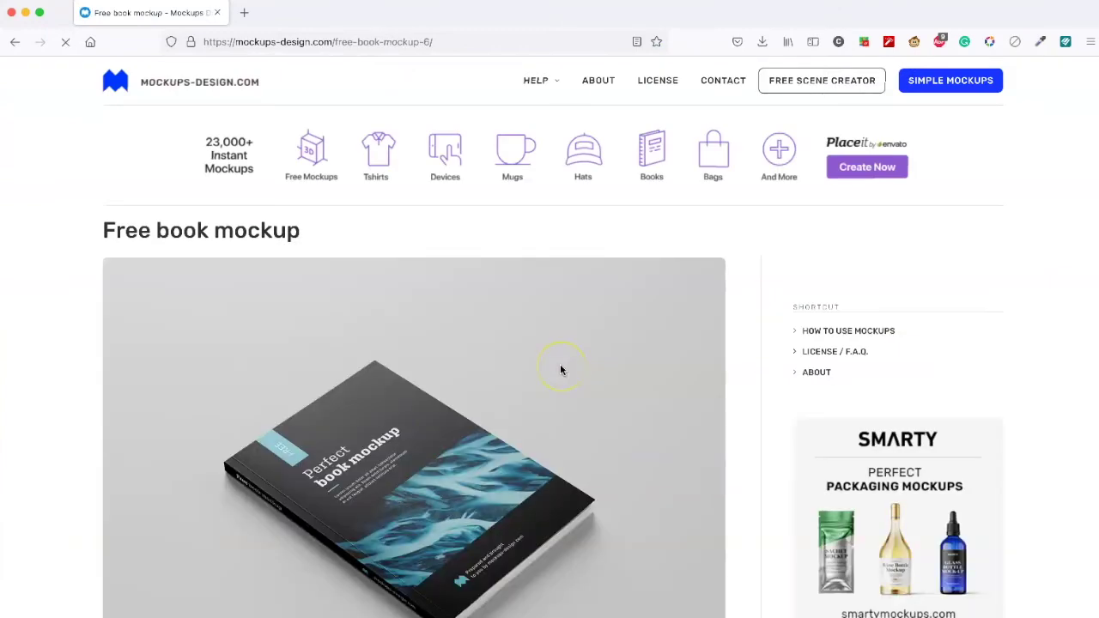
{"action": "scroll", "coordinate": [560, 370], "scroll_direction": "down", "scroll_amount": 15}
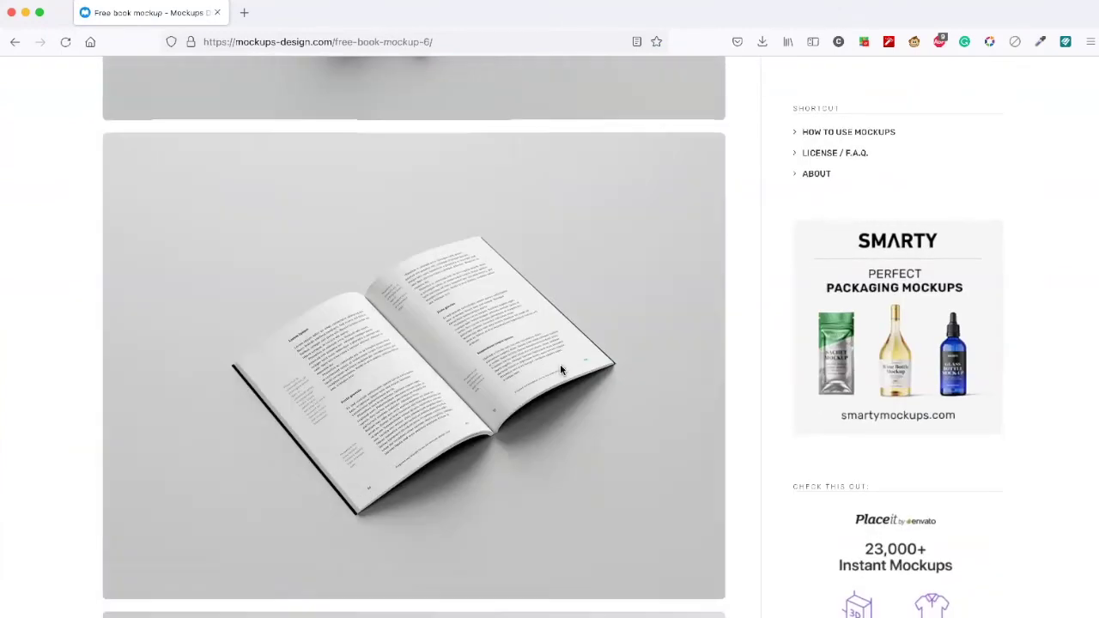
{"action": "scroll", "coordinate": [560, 370], "scroll_direction": "down", "scroll_amount": 15}
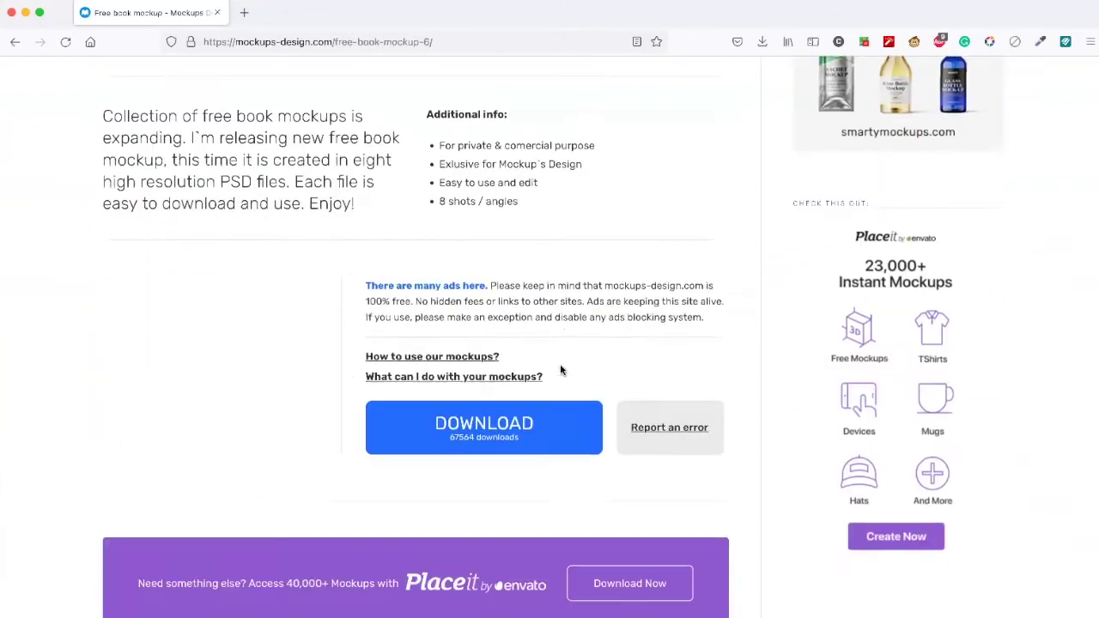
{"action": "scroll", "coordinate": [559, 370], "scroll_direction": "down", "scroll_amount": 1}
{"action": "left_click", "coordinate": [543, 388]}
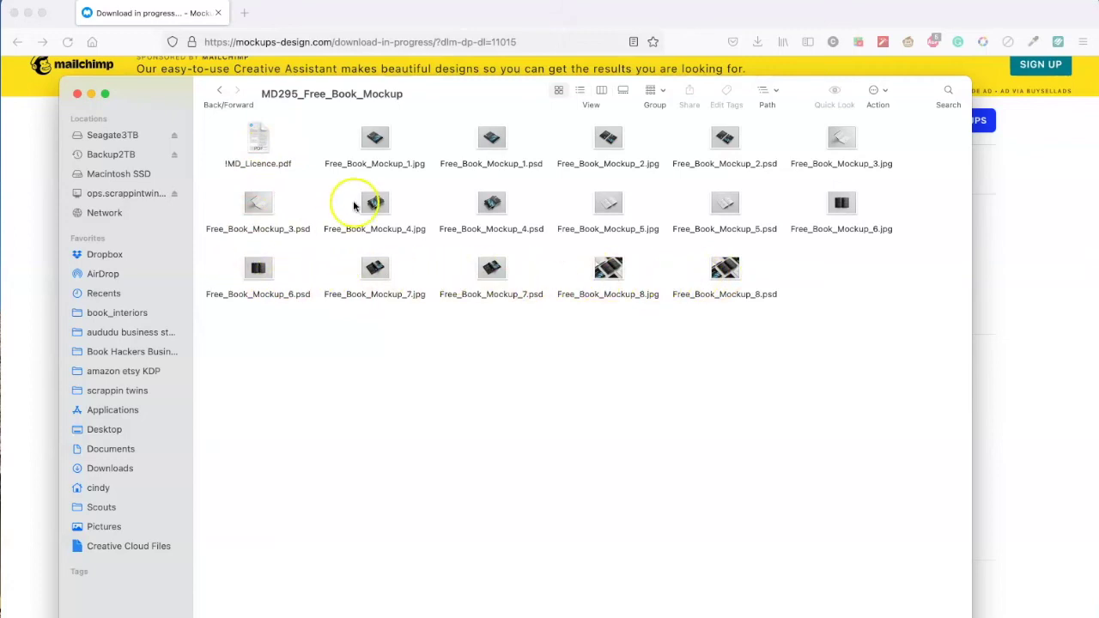
Open Free_Book_Mockup_4.psd from the MD295_Free_Book_Mockup folder in Photoshop.
{"action": "double_click", "coordinate": [492, 204]}
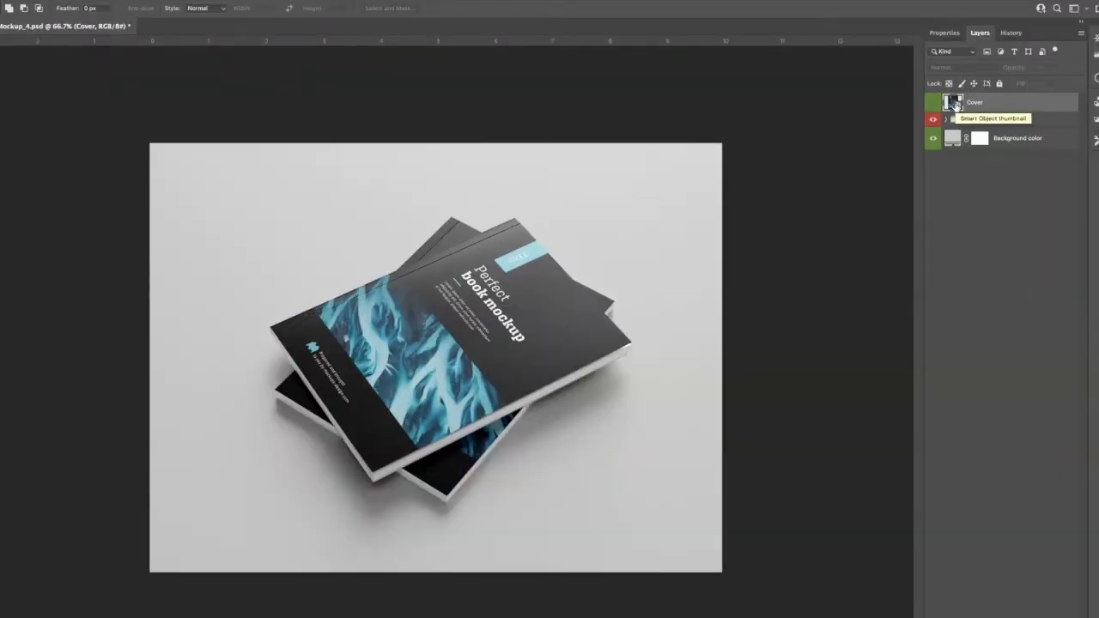
Open the Cover layer's smart object as Cover.psb for editing.
{"action": "double_click", "coordinate": [956, 105]}
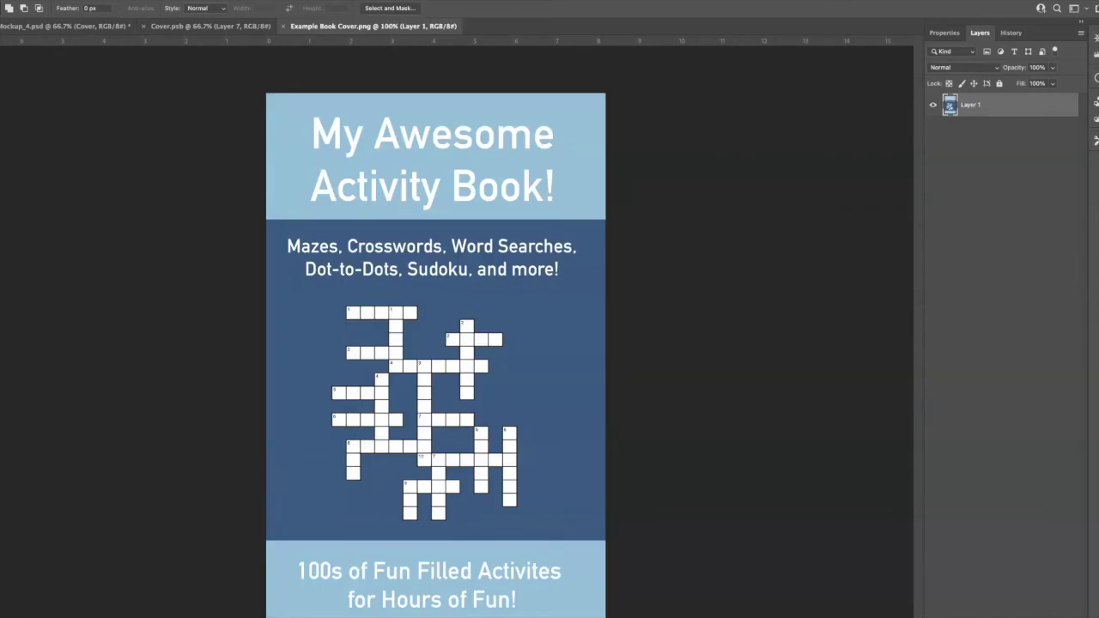
Copy the whole activity book cover image and paste it into Cover.psb.
{"action": "key", "text": "ctrl+a"}
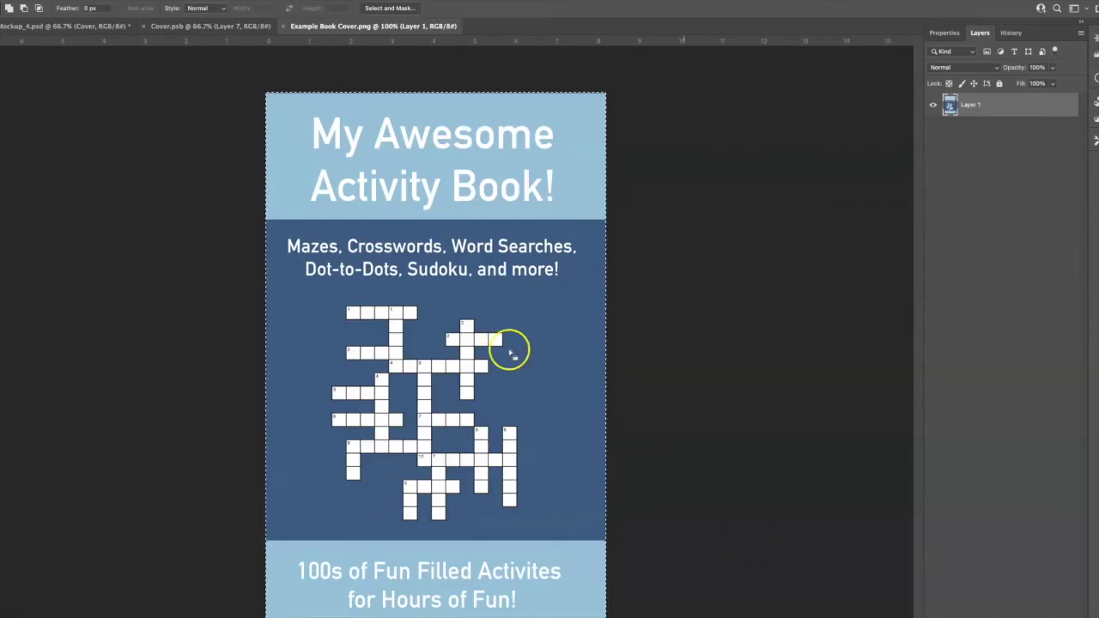
{"action": "left_click", "coordinate": [208, 26]}
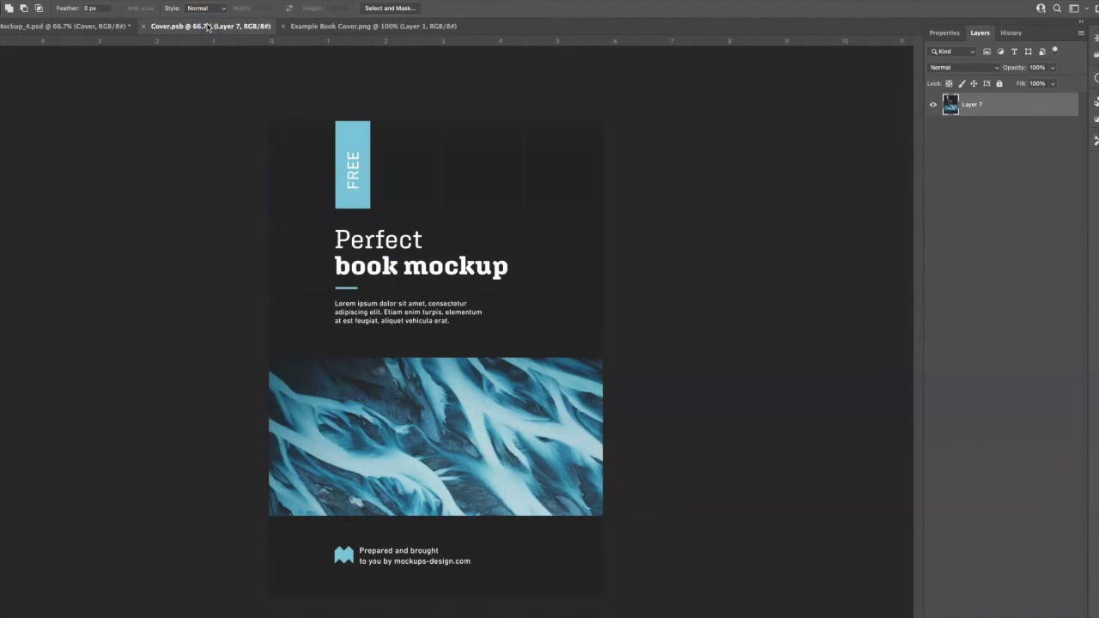
{"action": "key", "text": "ctrl+v"}
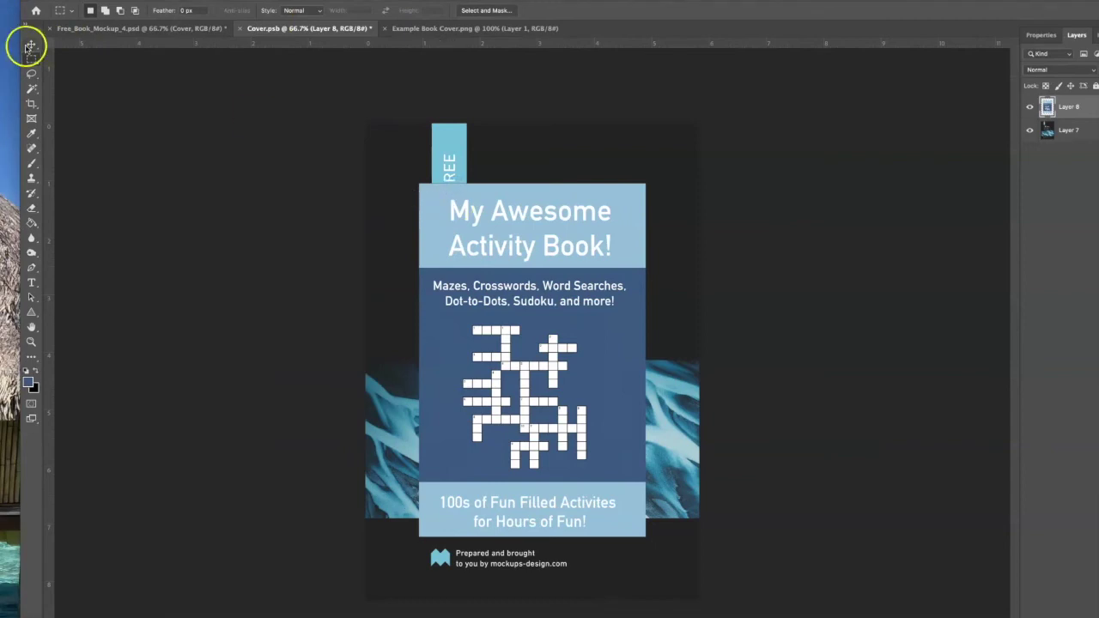
Scale the pasted cover to fill the entire front of the canvas.
{"action": "left_click", "coordinate": [30, 45]}
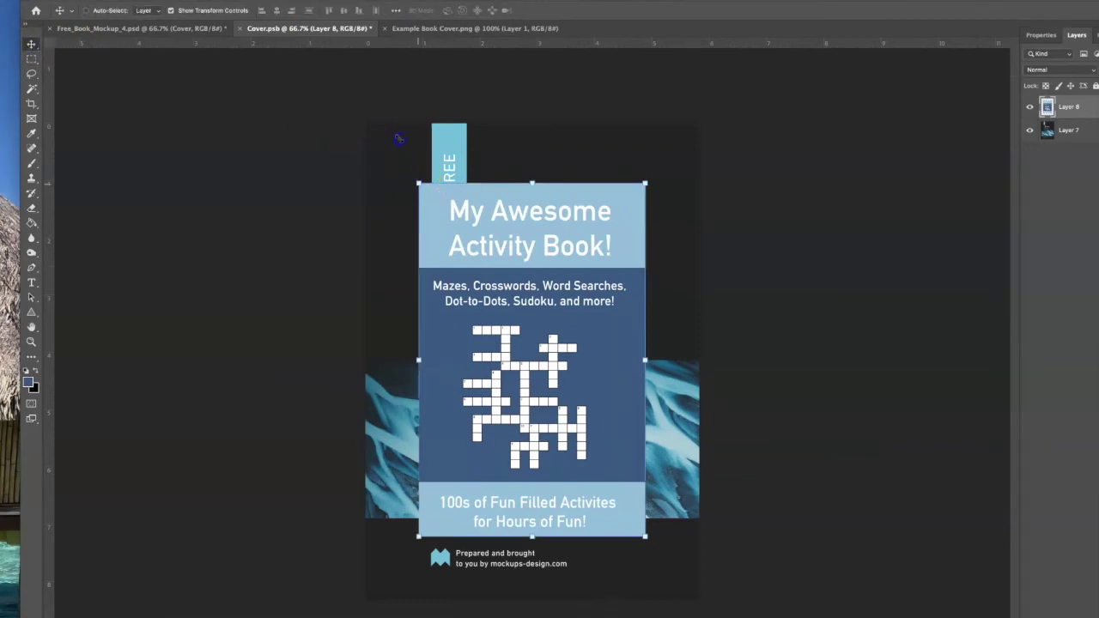
{"action": "left_click_drag", "start_coordinate": [418, 183], "coordinate": [363, 54]}
{"action": "left_click_drag", "start_coordinate": [525, 241], "coordinate": [546, 299]}
{"action": "left_click_drag", "start_coordinate": [649, 120], "coordinate": [703, 113]}
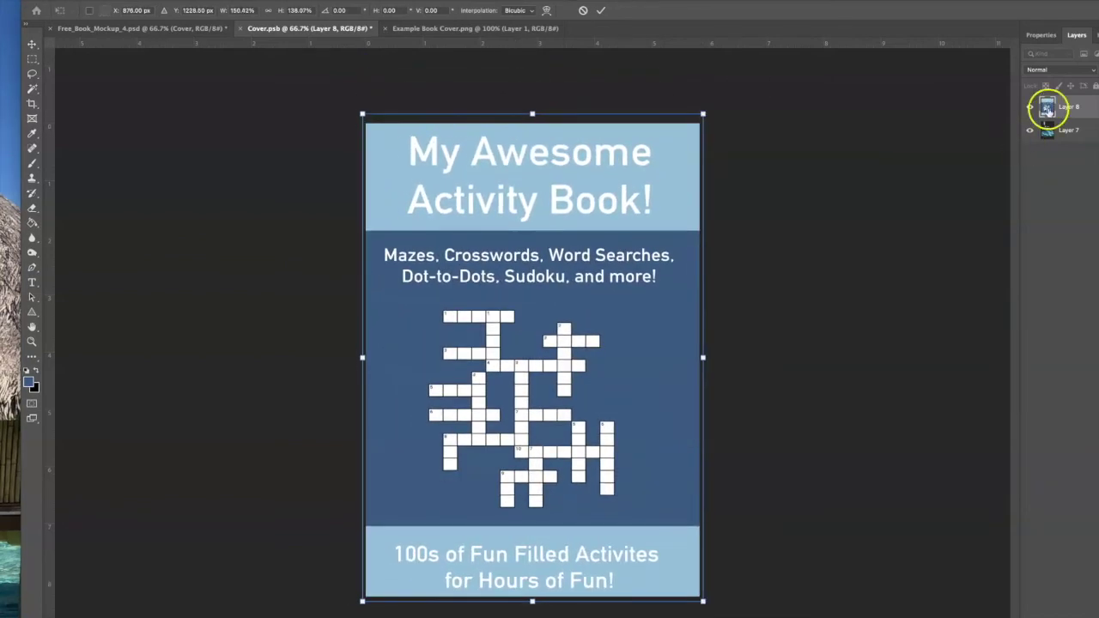
{"action": "left_click", "coordinate": [1047, 110]}
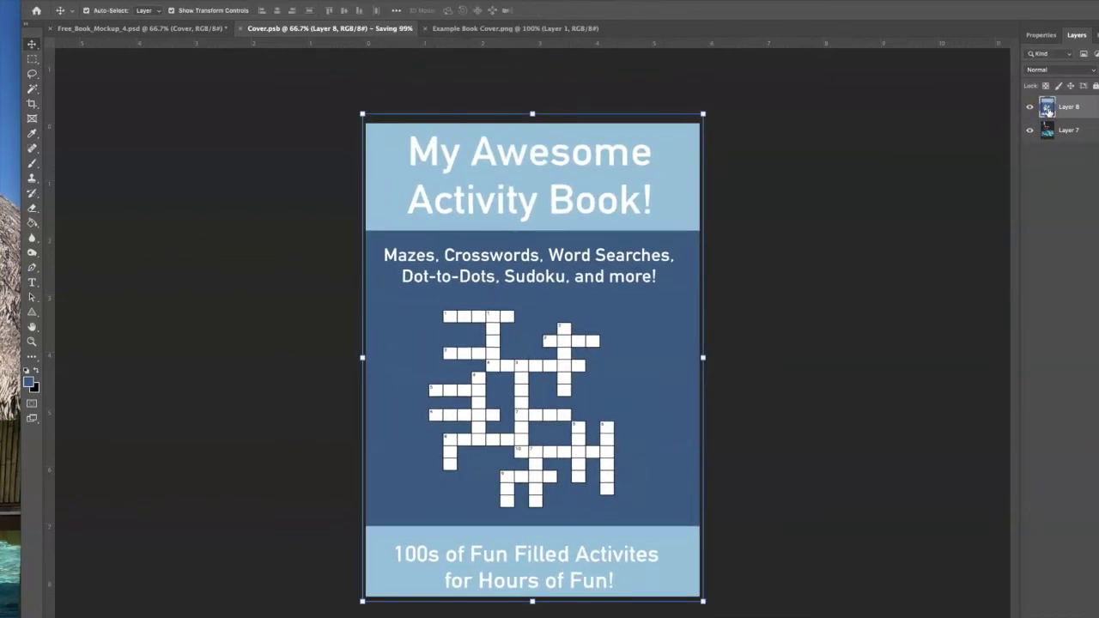
Return to Free_Book_Mockup_4.psd to see both stacked books wearing the new cover.
{"action": "left_click", "coordinate": [98, 28]}
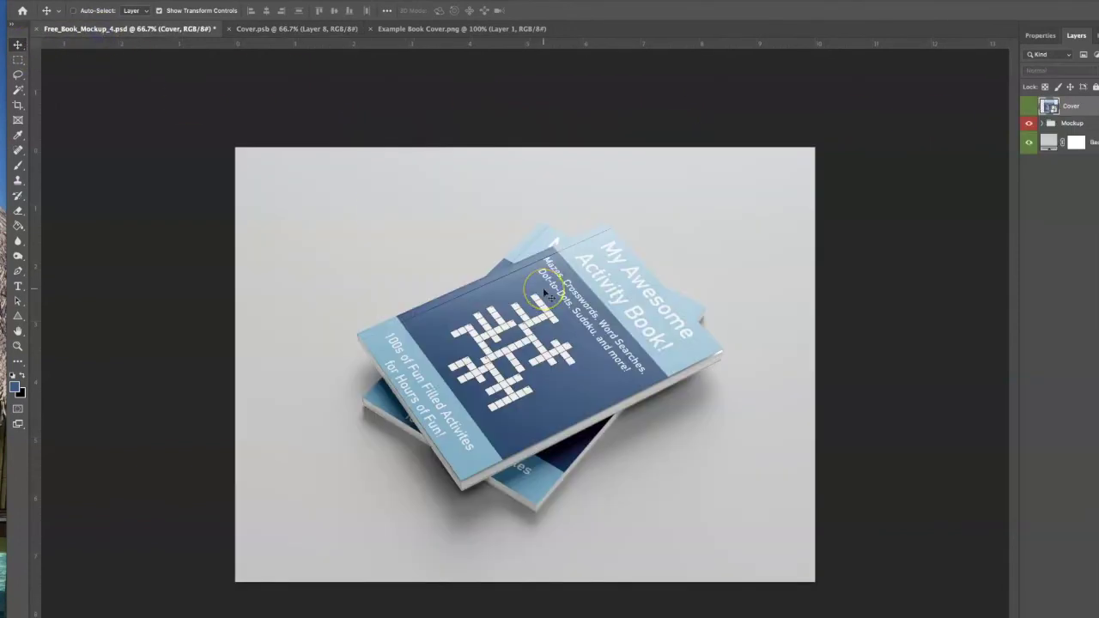